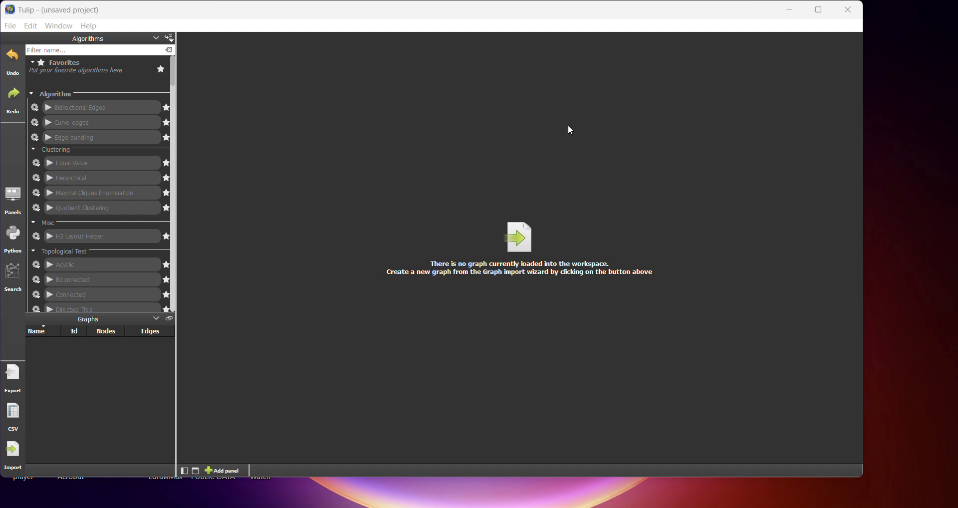
Step: Switch to the nodes workbook in Excel and look through its airport ID, code, name, country and coordinate columns
mouse_move(671, 499)
click(706, 462)
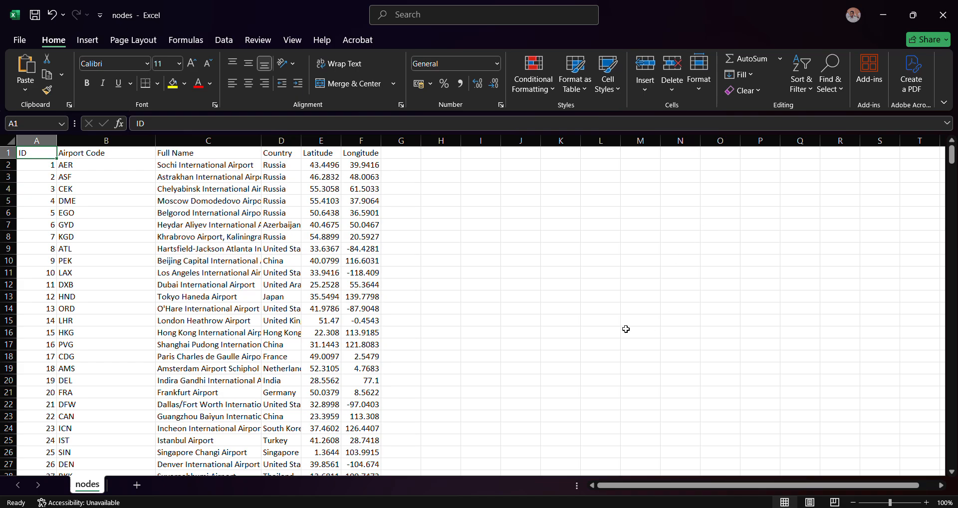
scroll(242, 290, down, 10)
drag(952, 181, 955, 155)
Step: Switch to the edges workbook, look through its airport route records, and widen column C
mouse_move(672, 507)
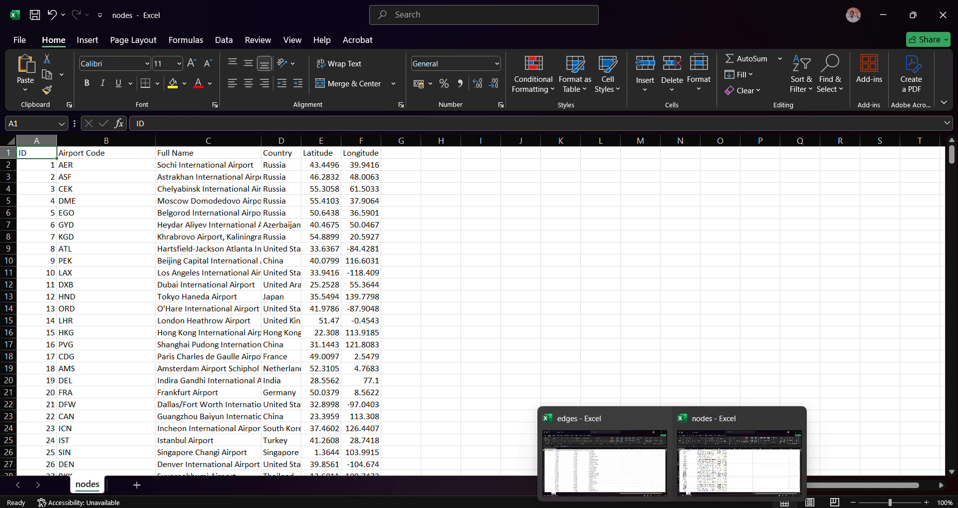
click(604, 439)
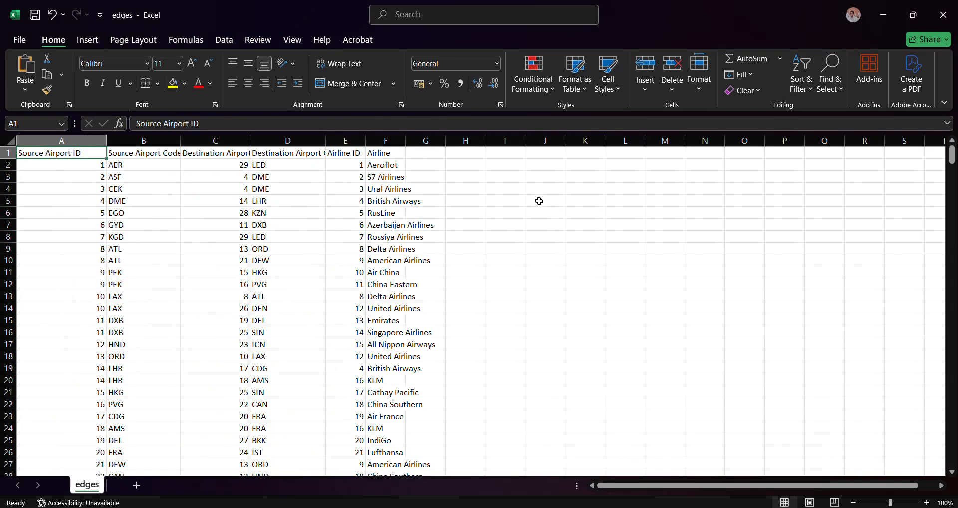
scroll(526, 323, down, 6)
scroll(584, 314, up, 4)
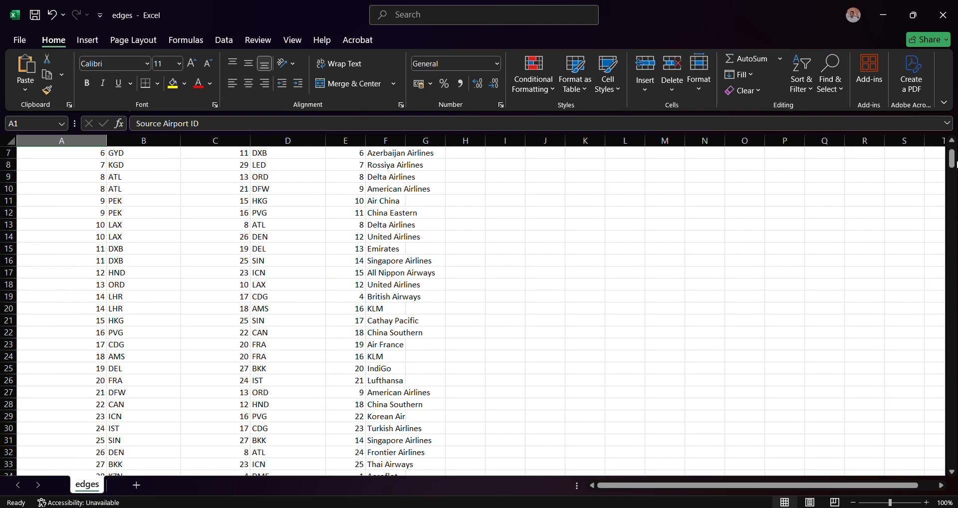
drag(952, 157, 955, 146)
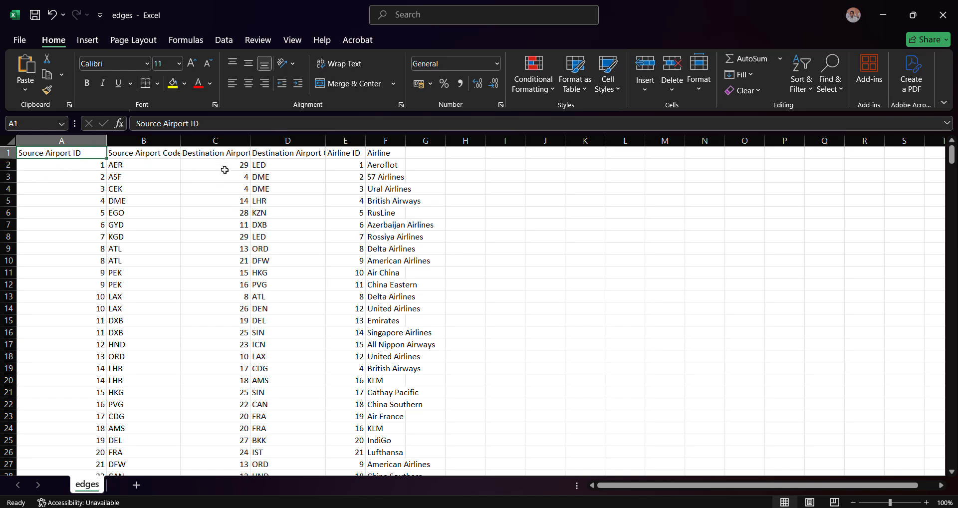
drag(250, 141, 313, 142)
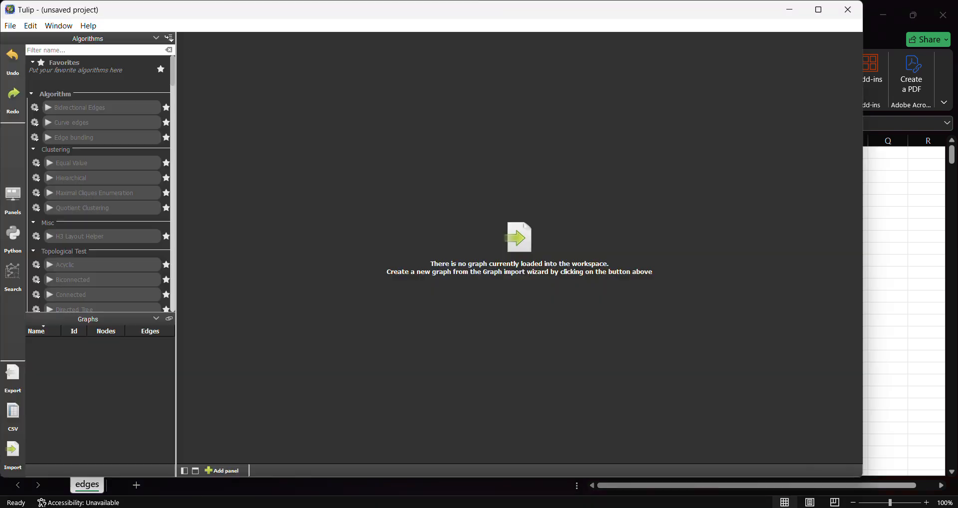
Step: Switch to Tulip and start a CSV import with nodes.csv from the Desktop folder as the source file
click(10, 25)
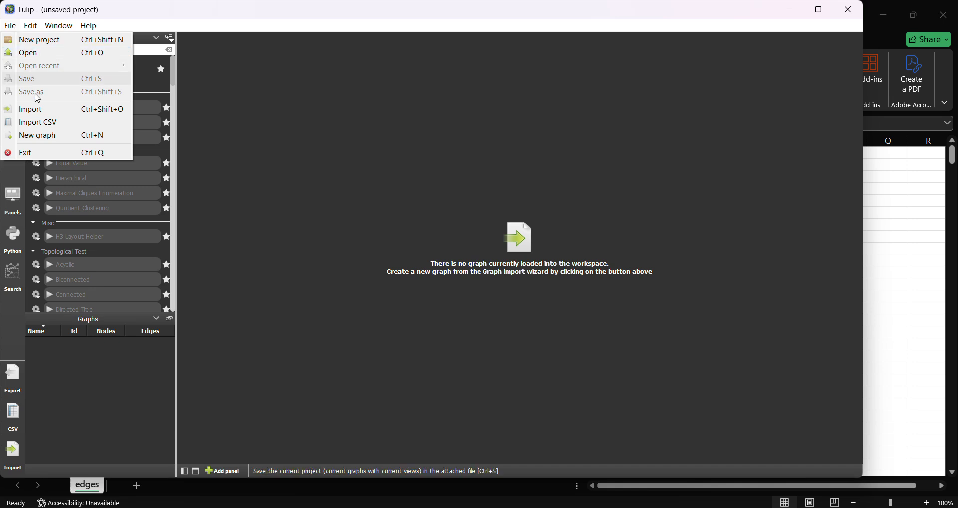
click(43, 125)
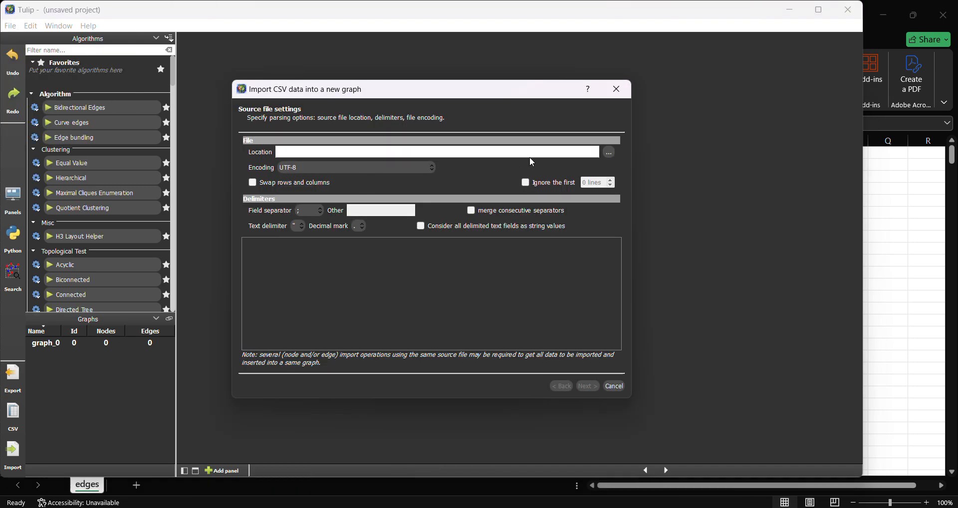
click(609, 152)
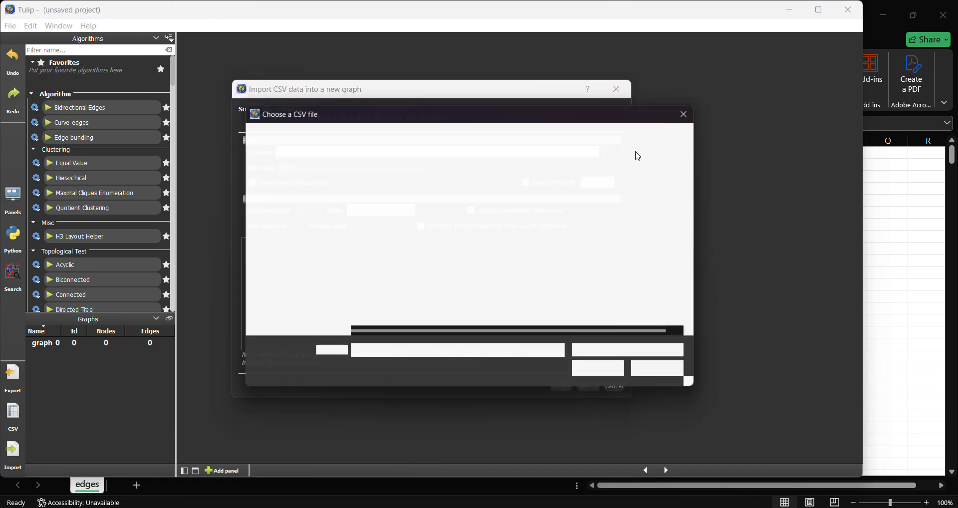
scroll(424, 239, right, 1)
scroll(305, 282, up, 6)
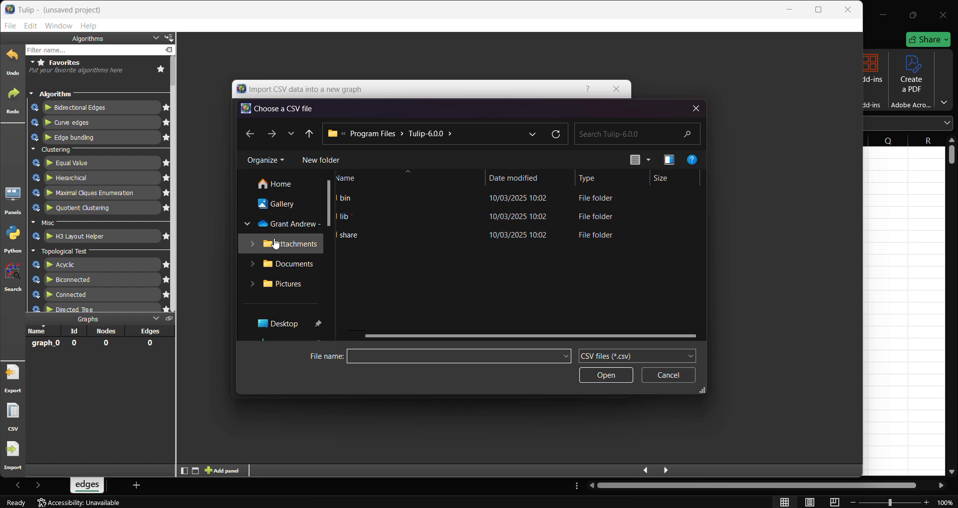
click(272, 322)
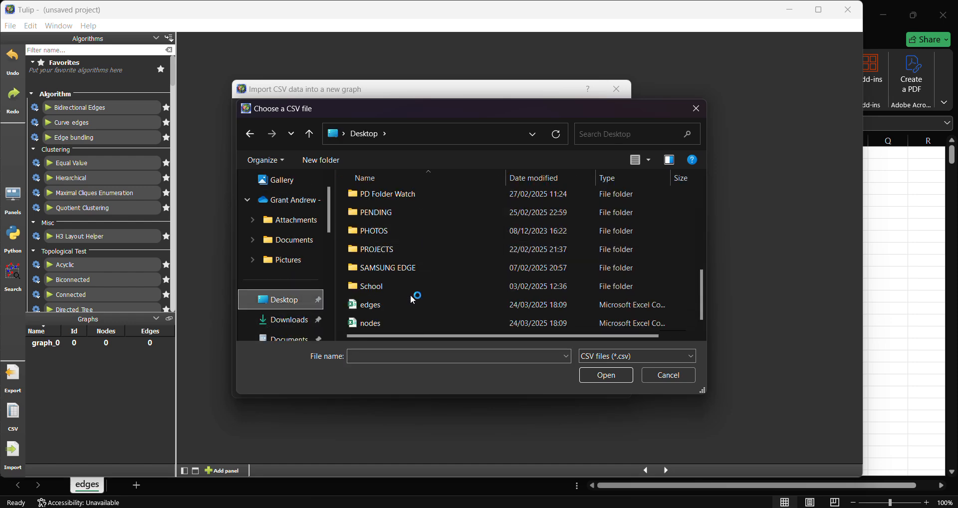
click(393, 323)
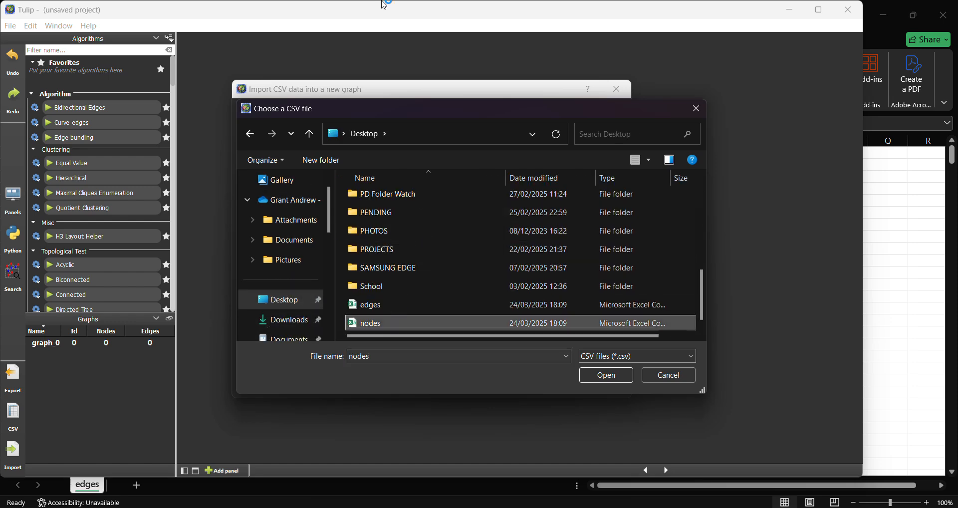
click(615, 380)
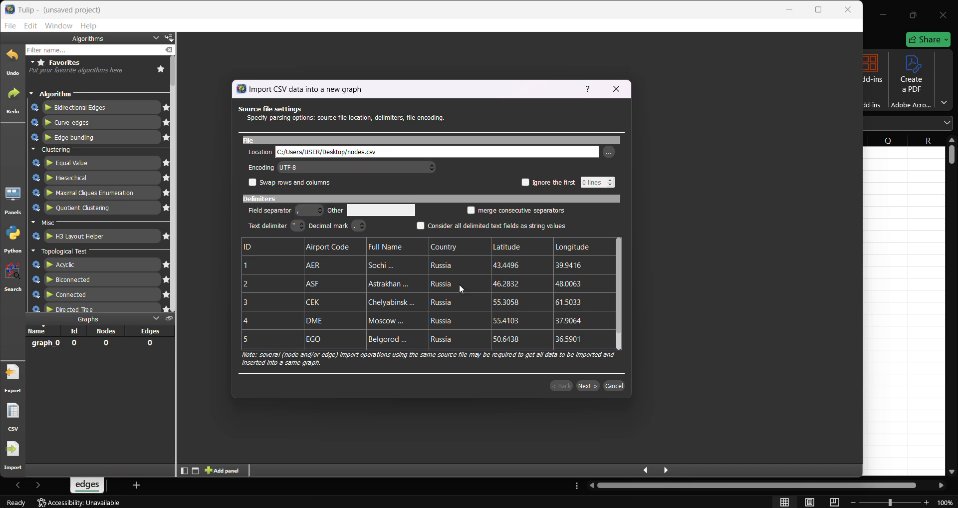
Step: Import all columns of the file on existing entities (nodes), with Airport Code as the column identifier
click(585, 387)
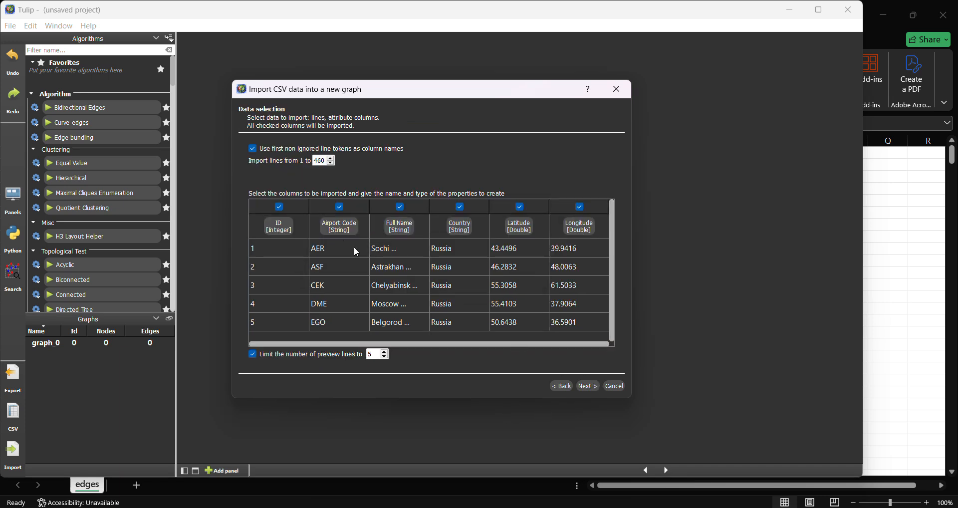
click(585, 386)
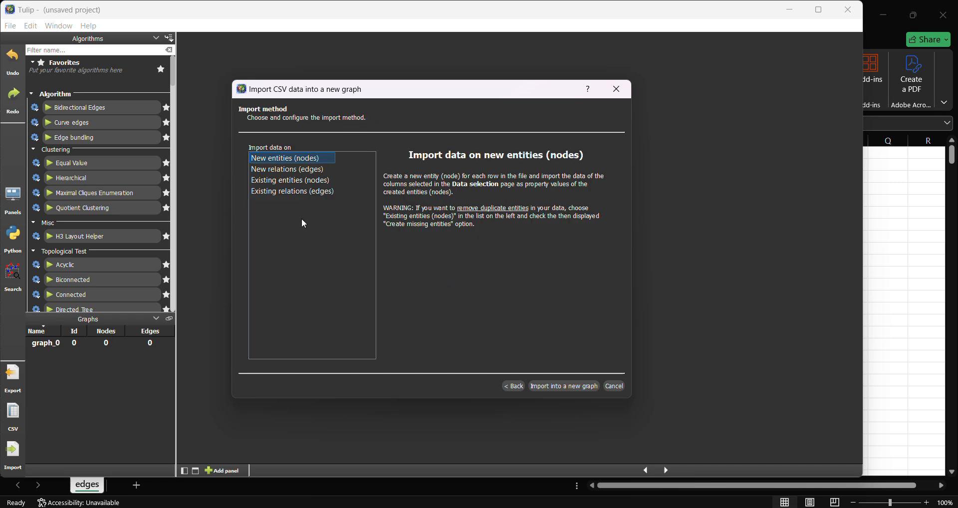
click(282, 180)
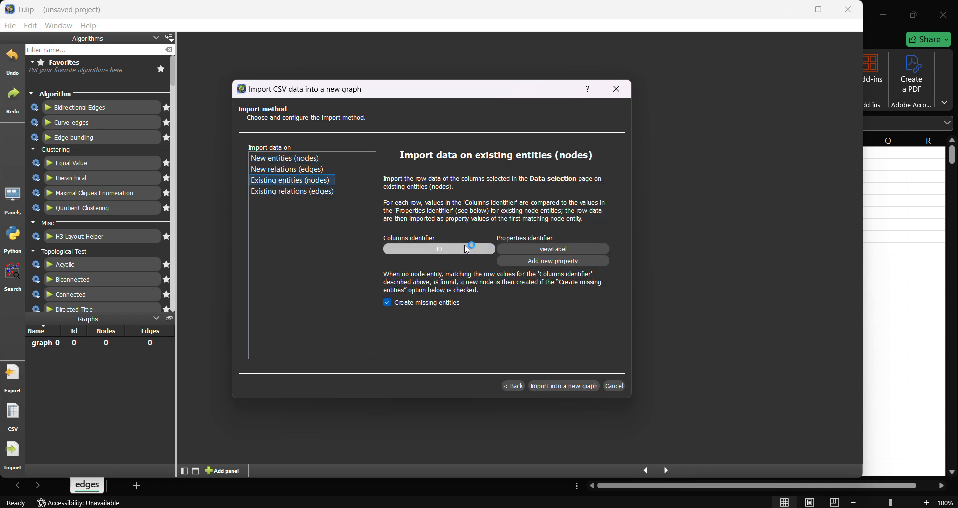
click(438, 250)
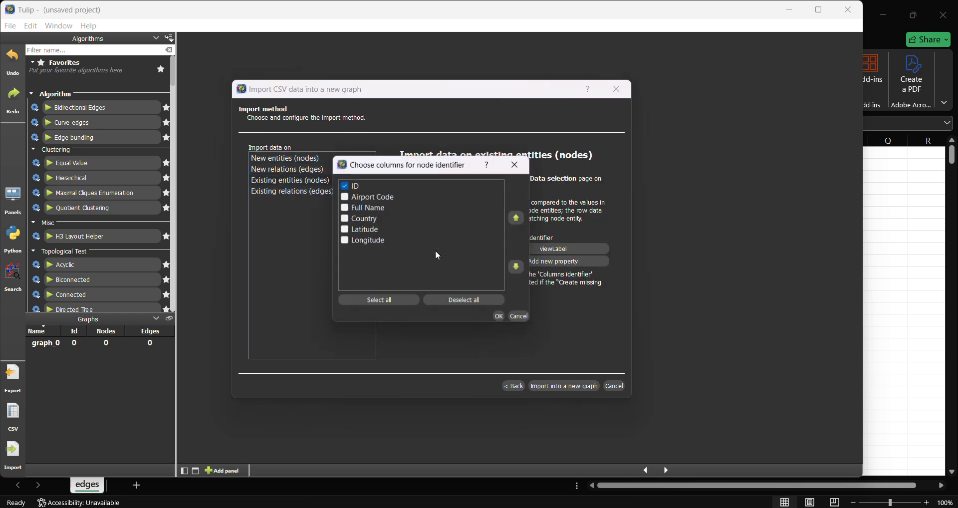
click(344, 197)
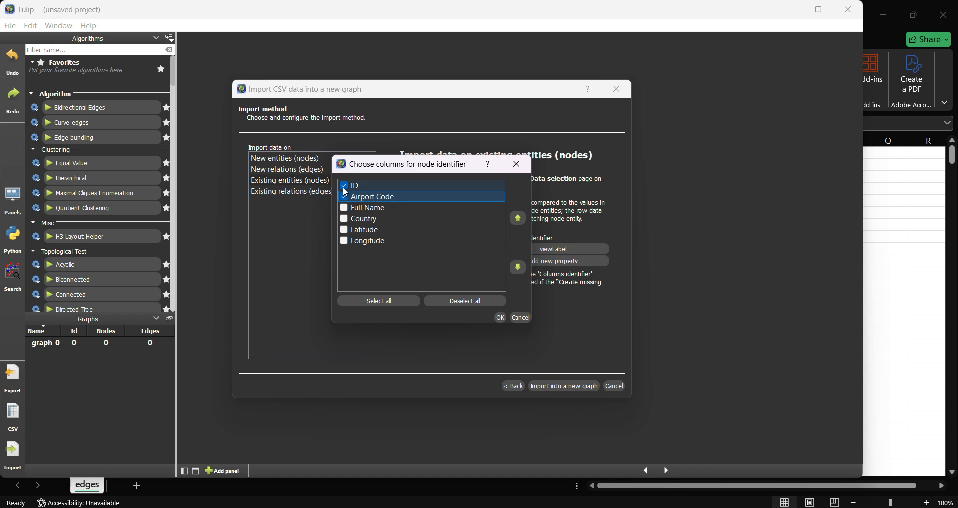
click(500, 317)
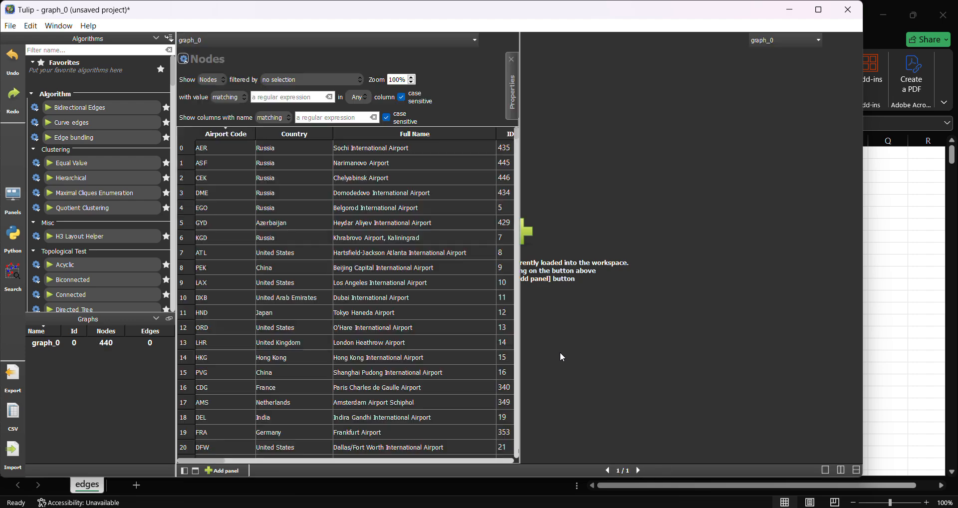
Step: Start another CSV import with edges.csv from the Desktop and set the field separator to a comma
click(9, 26)
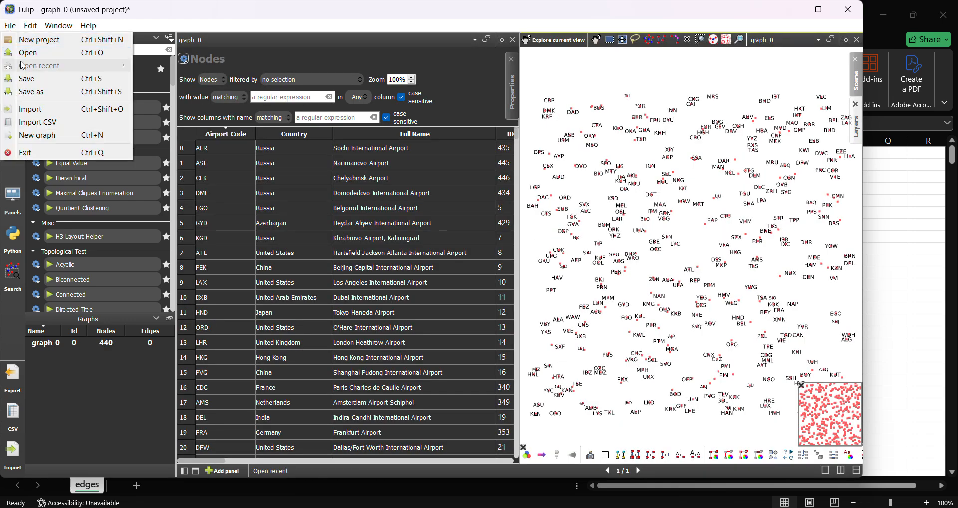
click(53, 122)
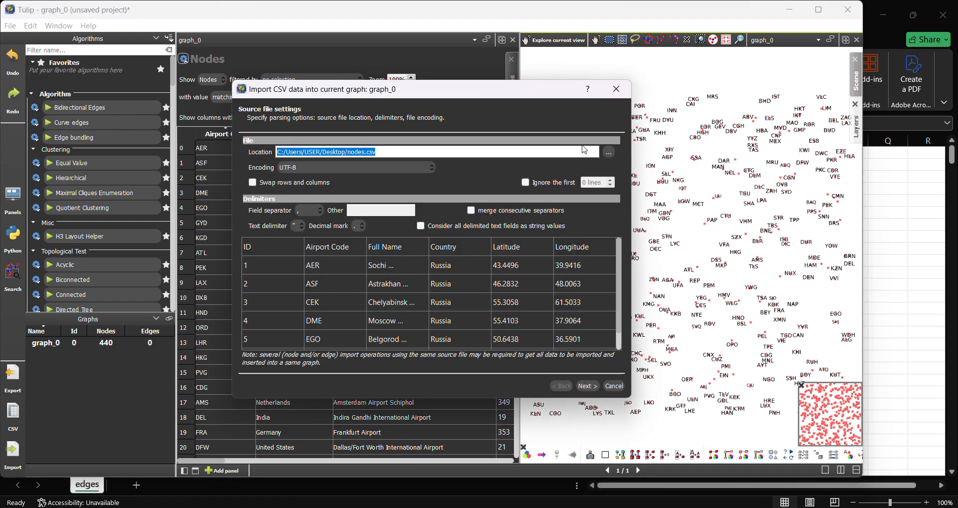
click(607, 154)
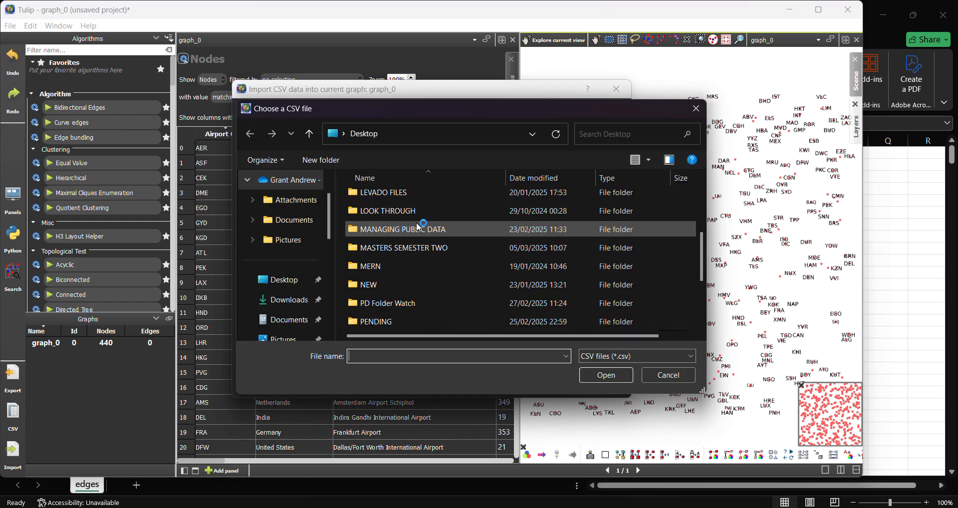
click(400, 305)
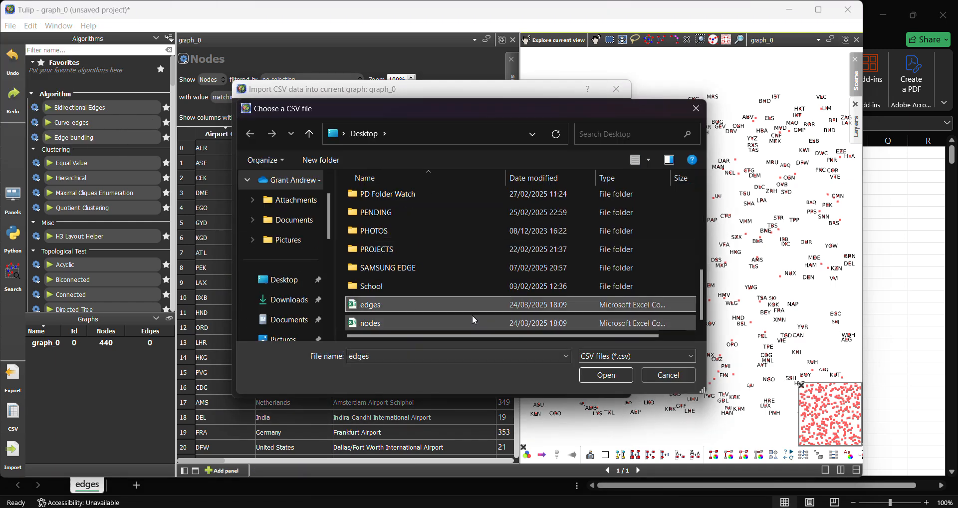
click(604, 376)
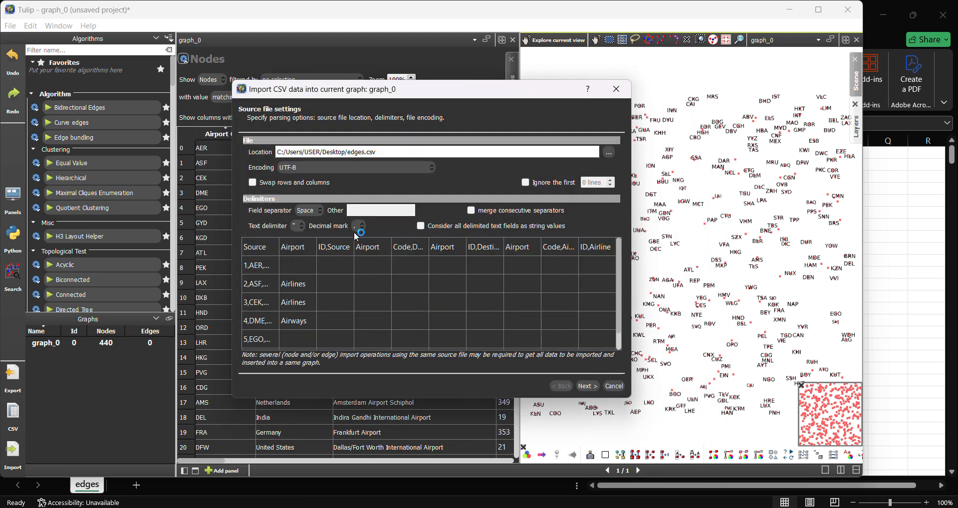
click(318, 213)
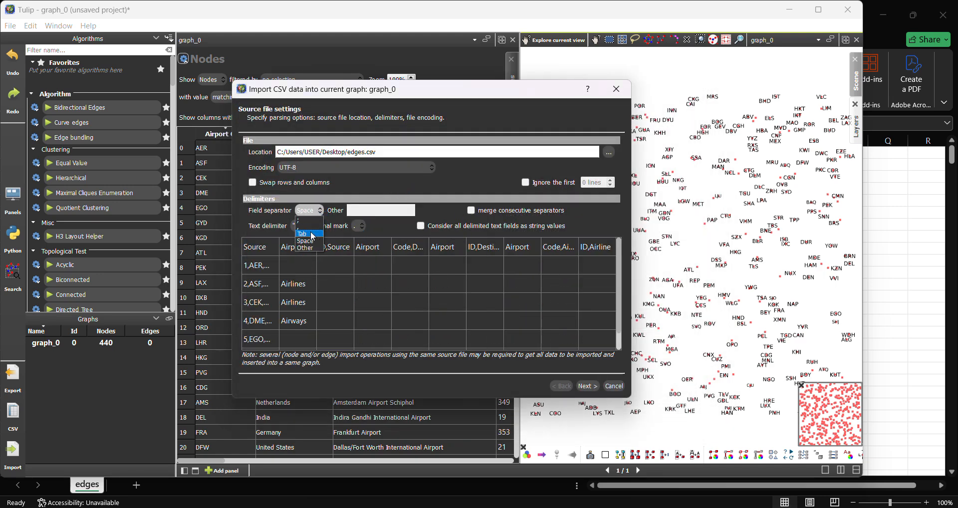
click(308, 228)
Step: Choose New relations (edges) as the import method and set the source column to Source Airport Code only
click(586, 386)
click(593, 387)
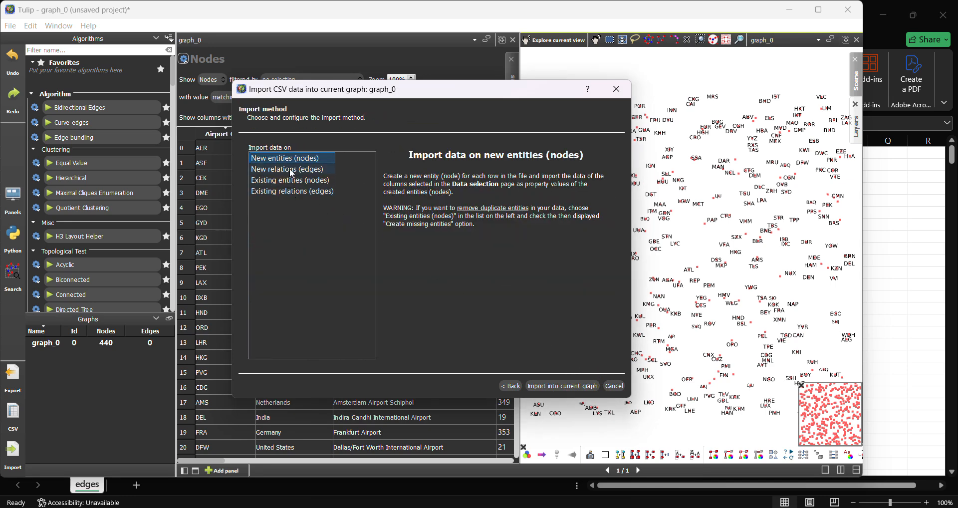
click(292, 171)
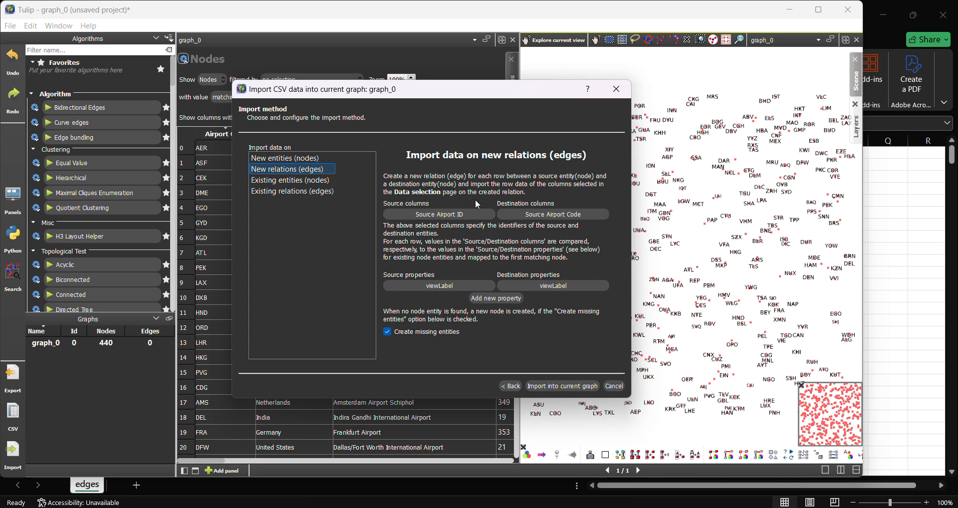
click(463, 214)
click(344, 197)
click(344, 185)
click(500, 318)
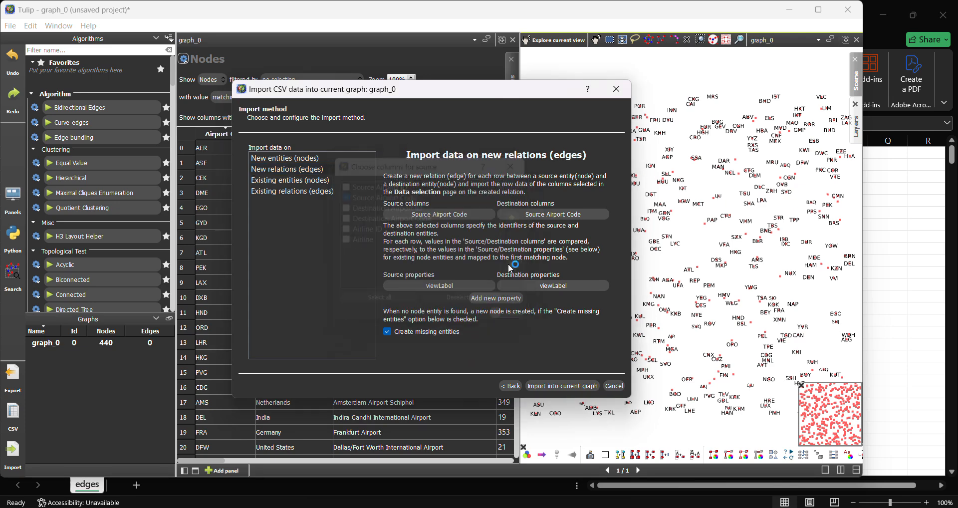
Step: Set the destination column to Destination Airport Code only and import the edges into the current graph
click(538, 217)
click(345, 219)
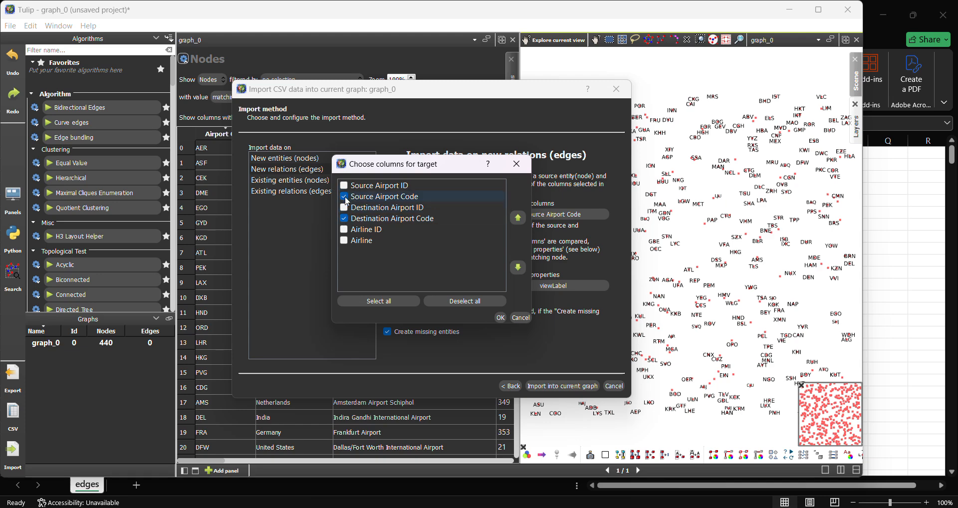
click(501, 318)
click(574, 388)
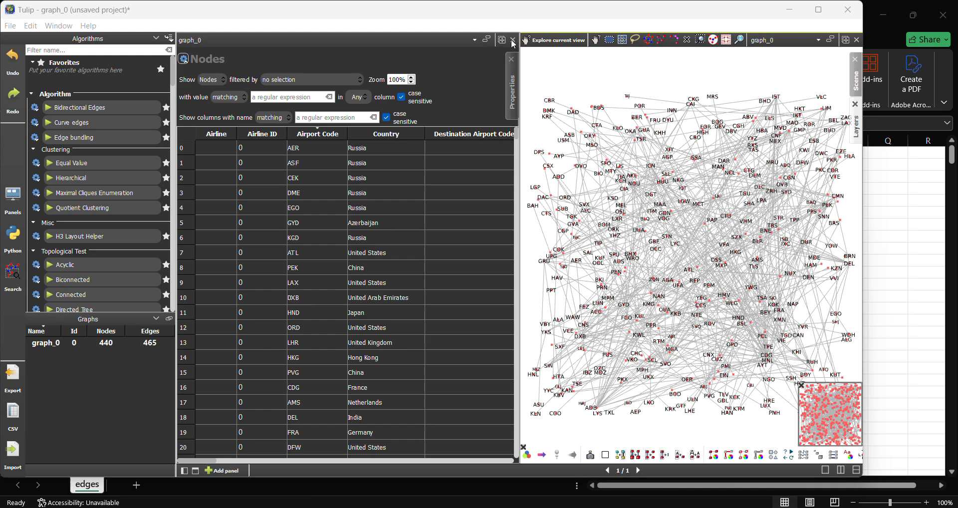
Step: Enlarge the node link diagram across the whole workspace in place of the Nodes table
click(521, 151)
drag(520, 155, 197, 166)
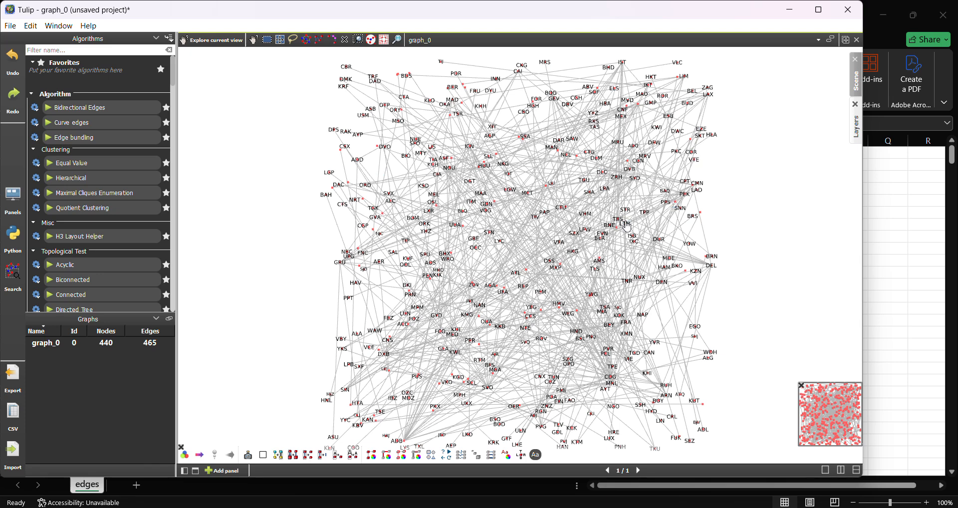
scroll(594, 247, down, 1)
drag(550, 248, 545, 214)
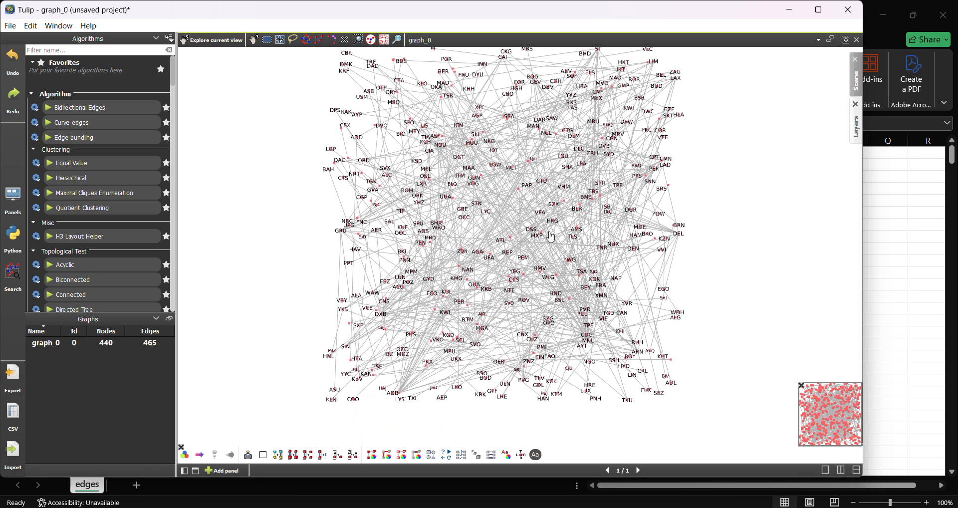
drag(544, 243, 547, 251)
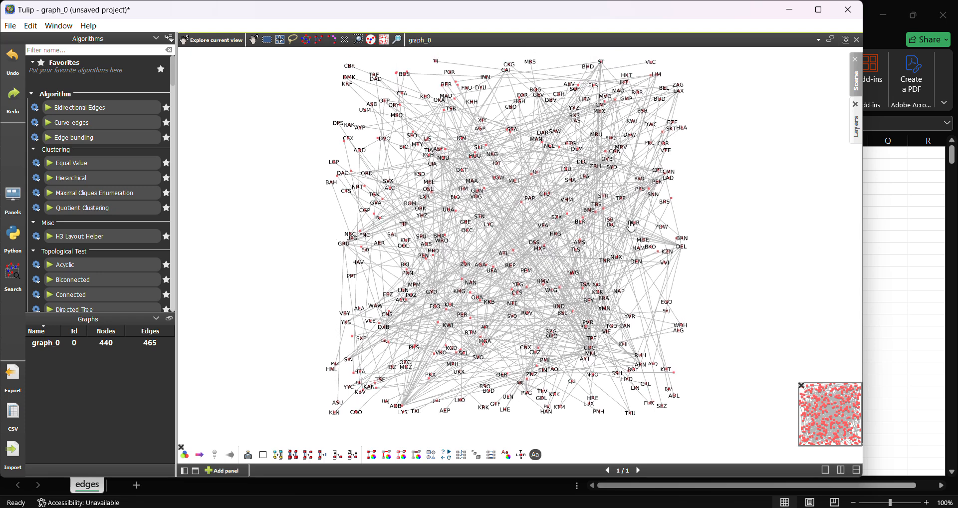
double_click(107, 344)
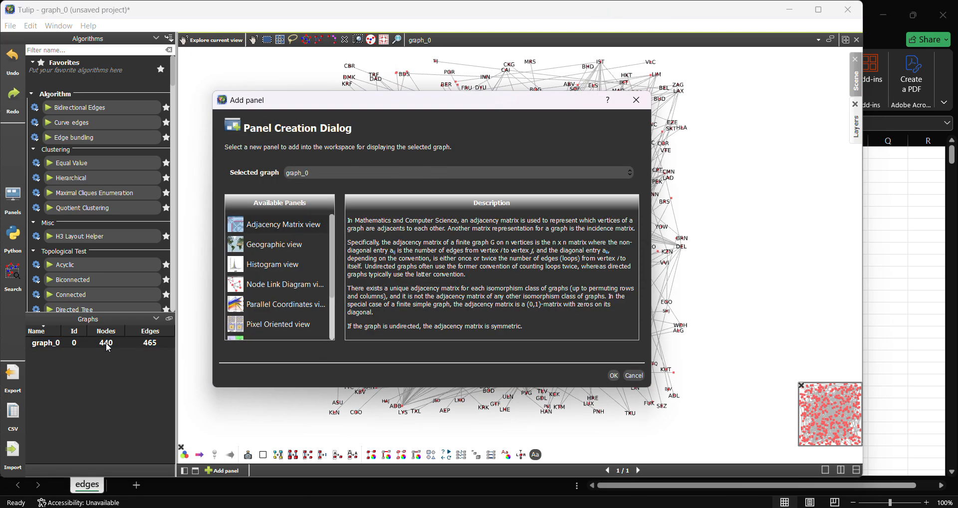
click(282, 250)
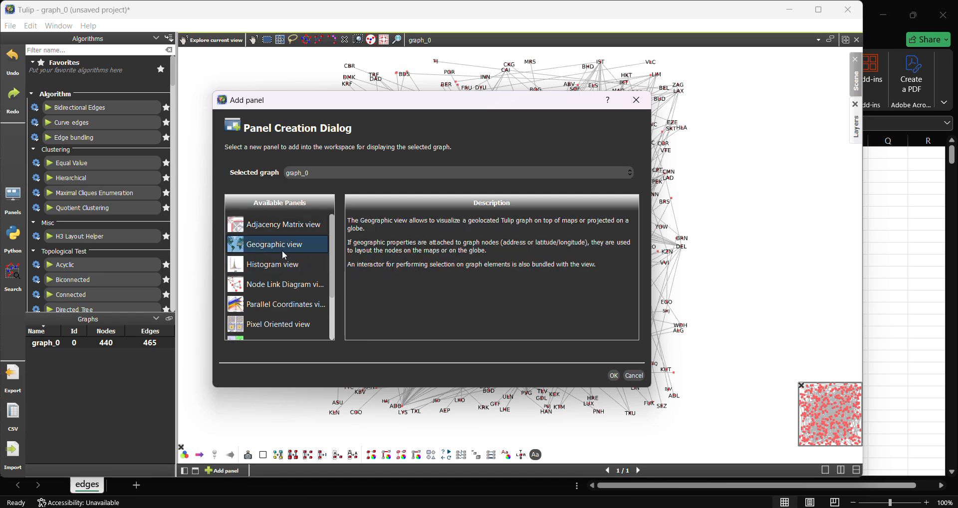
click(636, 100)
Step: Add a Geographic view panel for graph_0 to the workspace and dismiss the geolocation notice
click(222, 471)
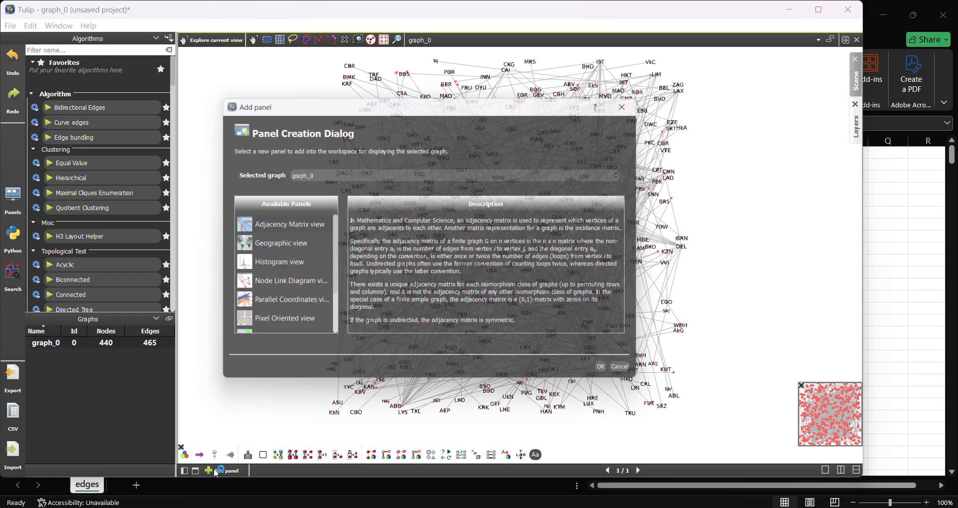
click(266, 246)
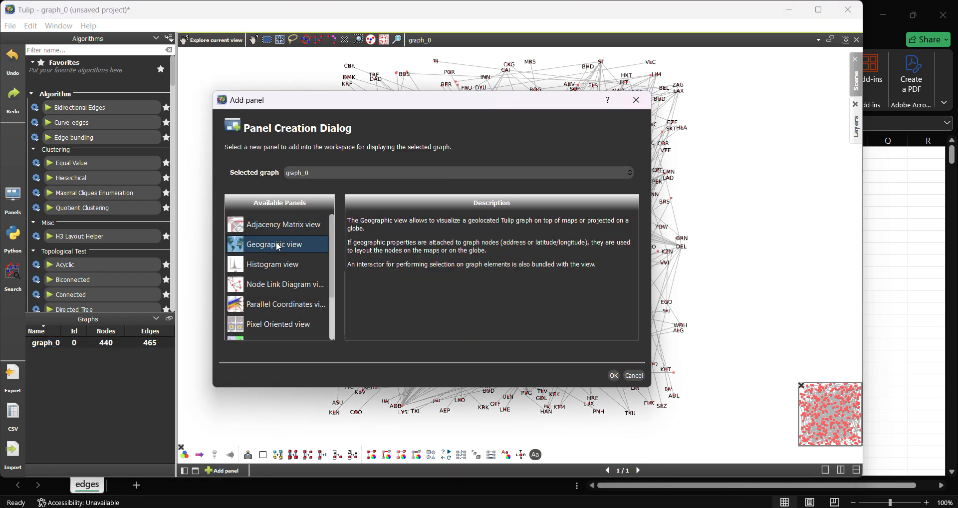
click(614, 376)
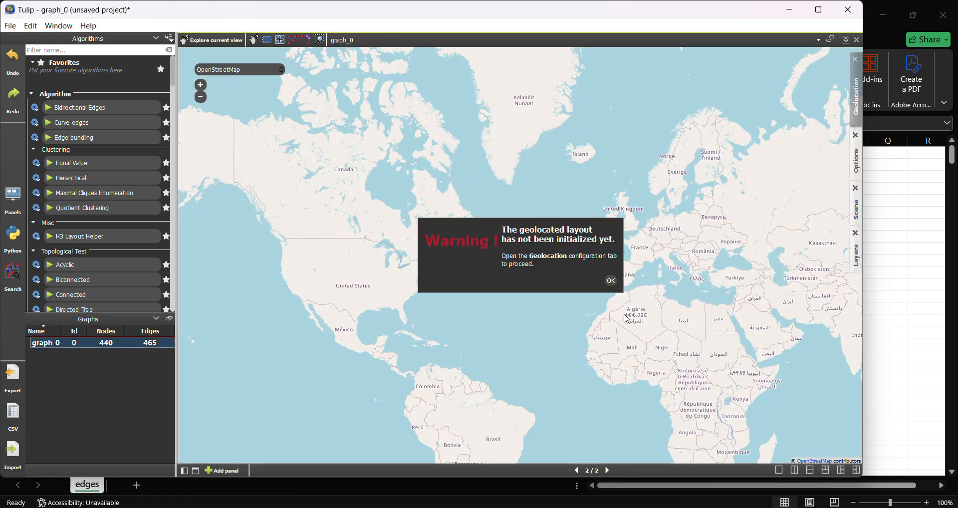
click(610, 281)
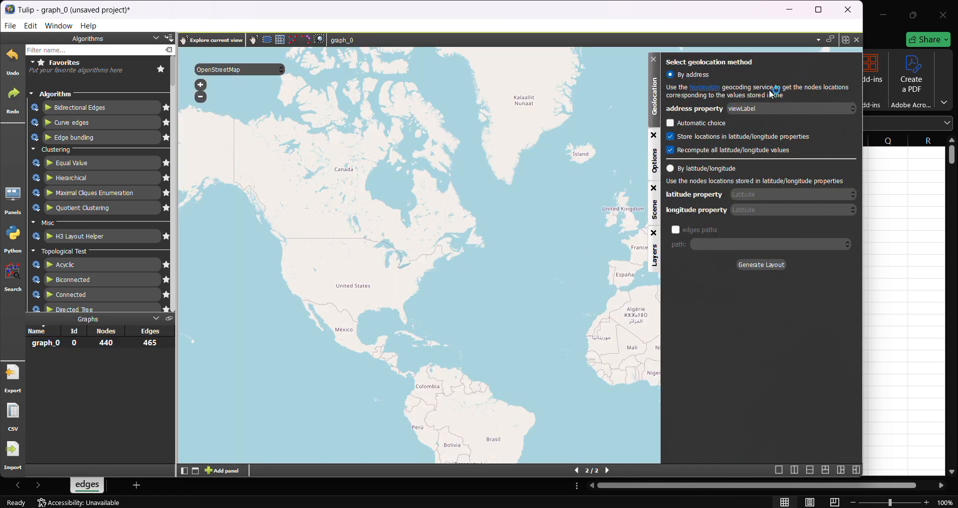
Step: Generate the geographic layout by latitude/longitude, using the Latitude and Longitude properties, and collapse the geolocation settings
click(671, 169)
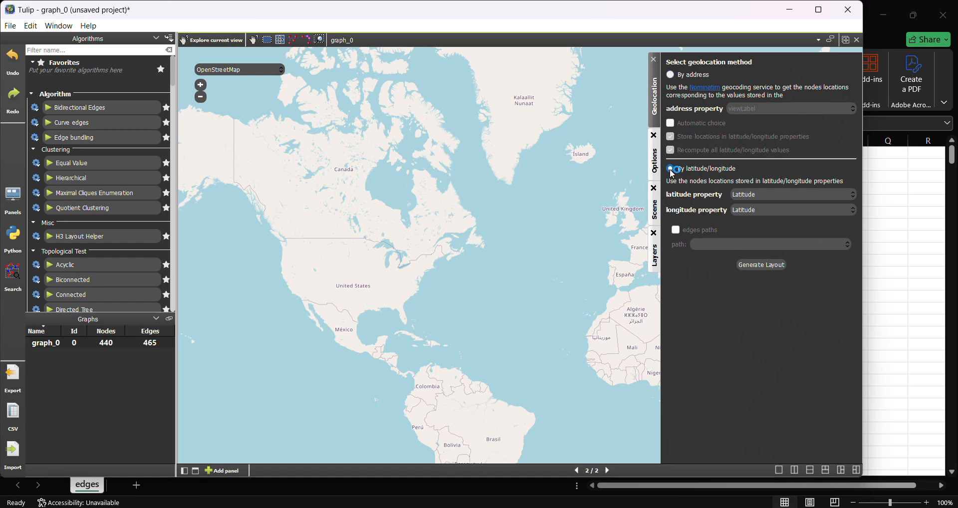
click(756, 209)
click(749, 227)
click(751, 265)
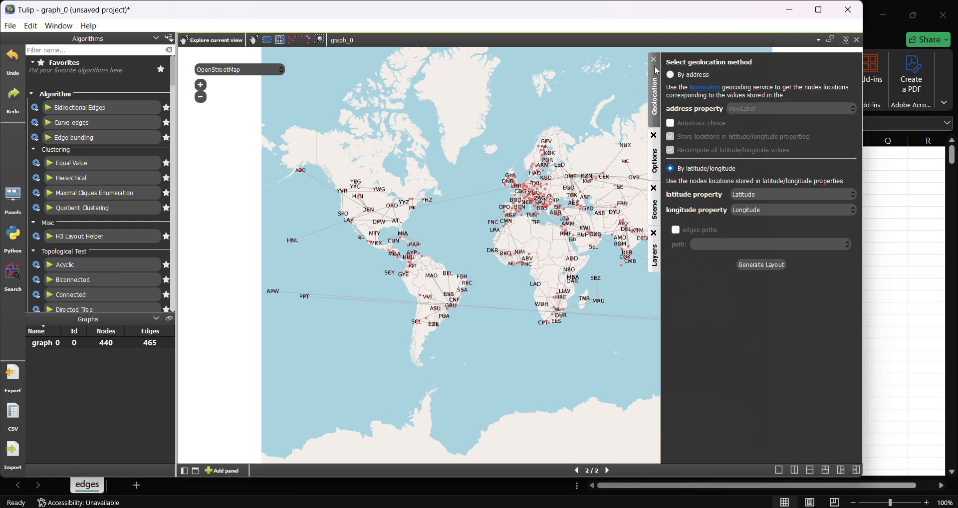
click(654, 80)
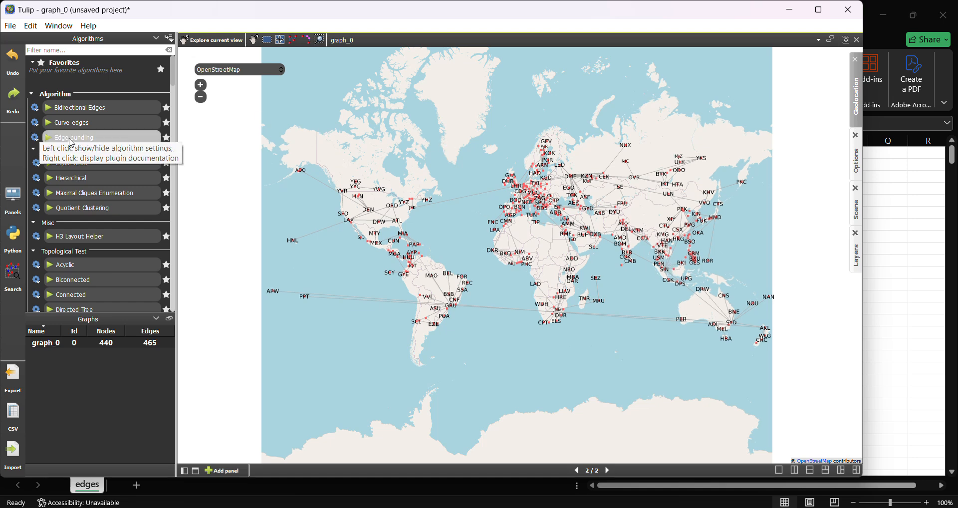
Step: Filter the algorithms by "aut" and run Auto Sizing on the graph
click(91, 50)
text(algo)
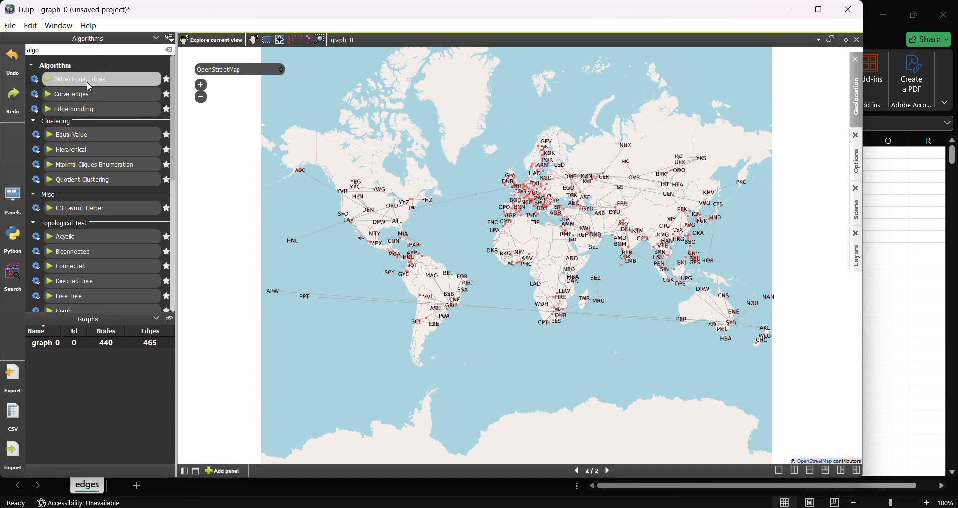
mouse_move(90, 85)
key(BackSpace)
text(utosi)
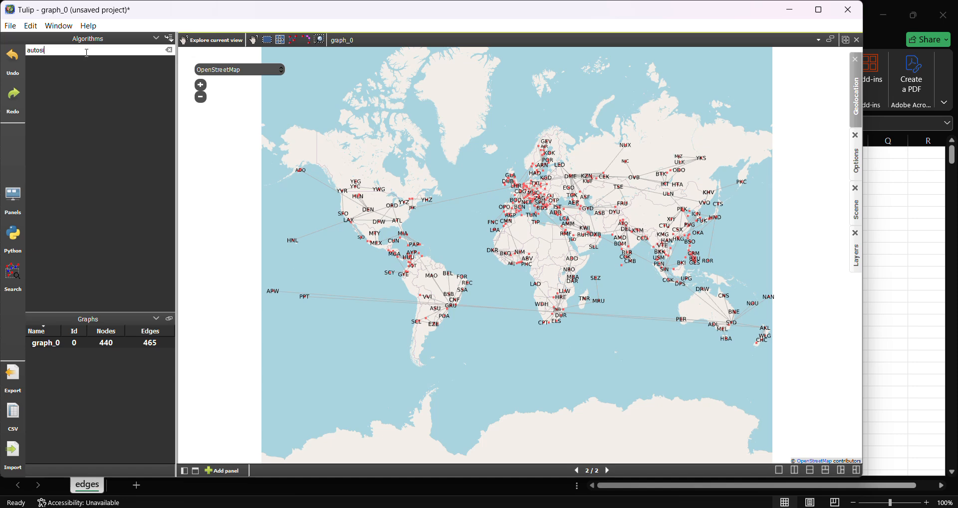
key(BackSpace)
key(BackSpace)
key(BackSpace)
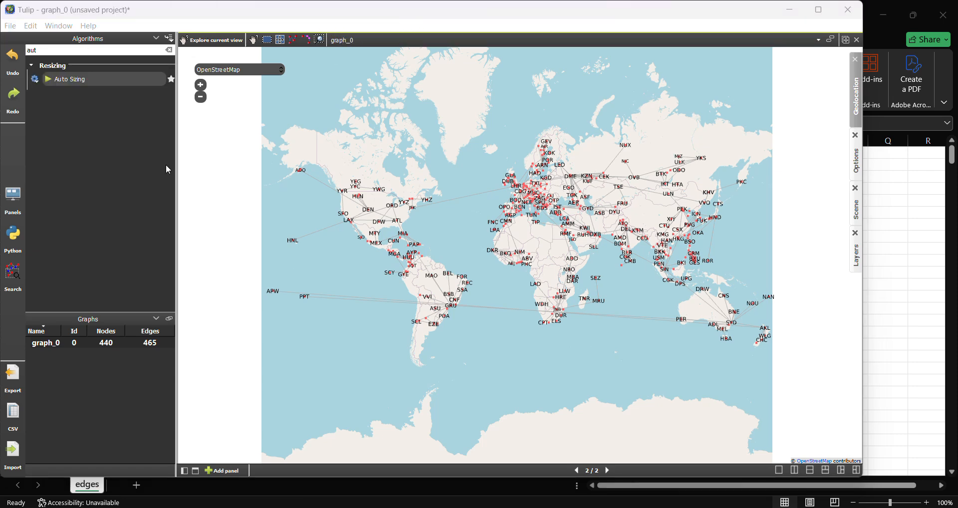
click(52, 84)
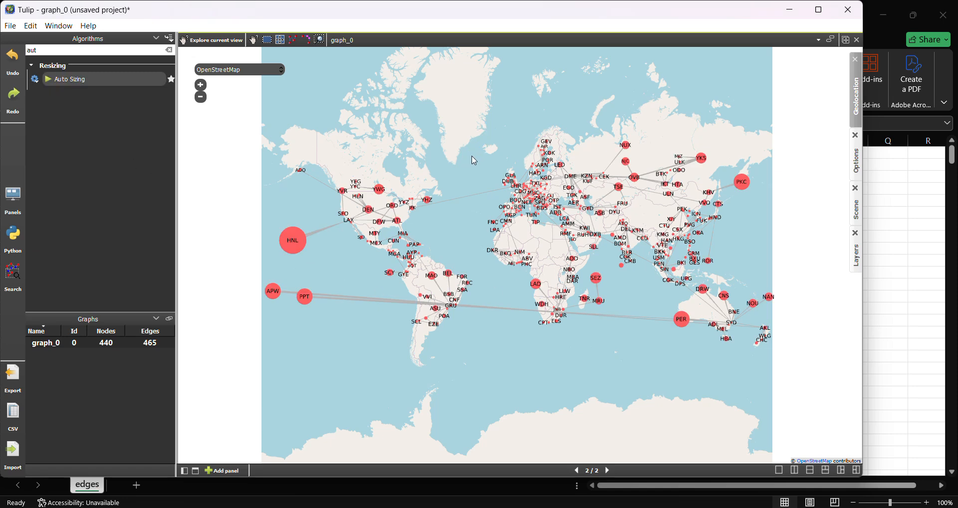
Step: In the scene rendering settings, enable color interpolation and display with extremities for the edges
click(856, 218)
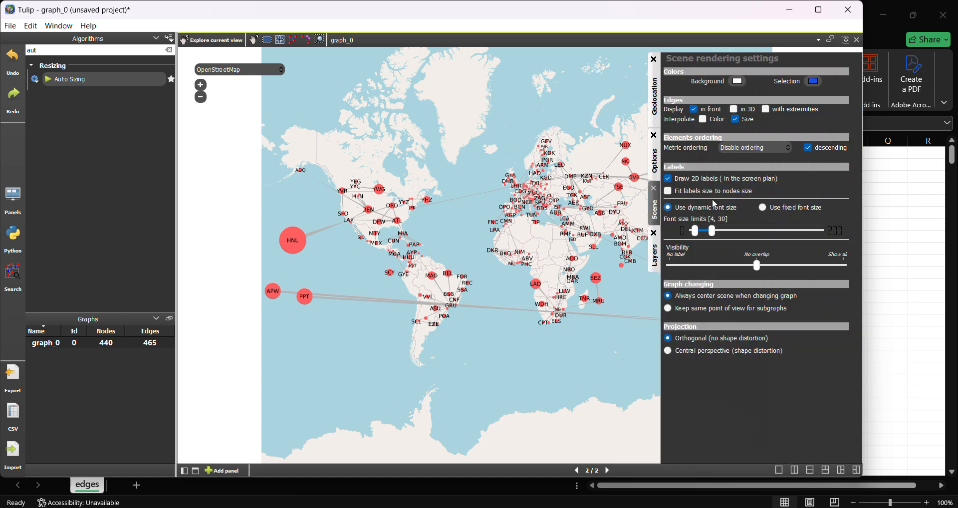
click(705, 120)
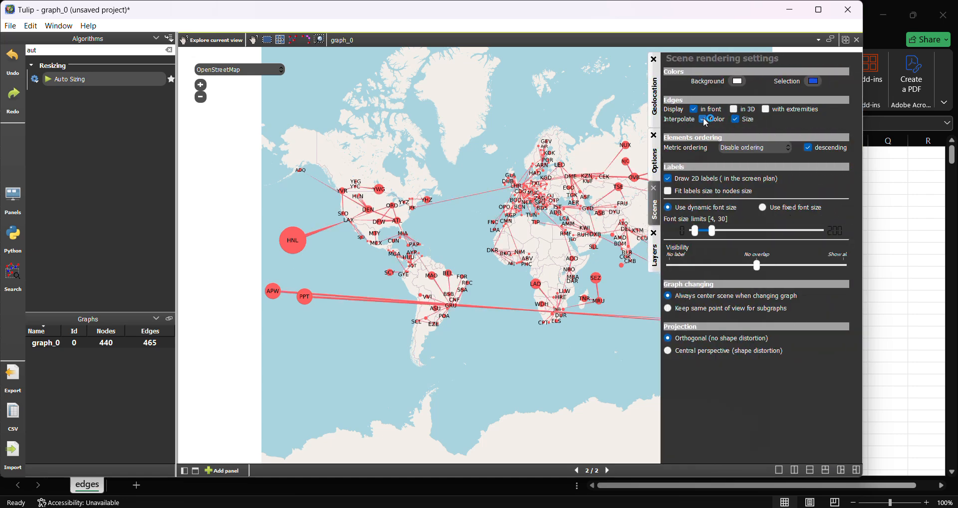
click(766, 110)
click(653, 188)
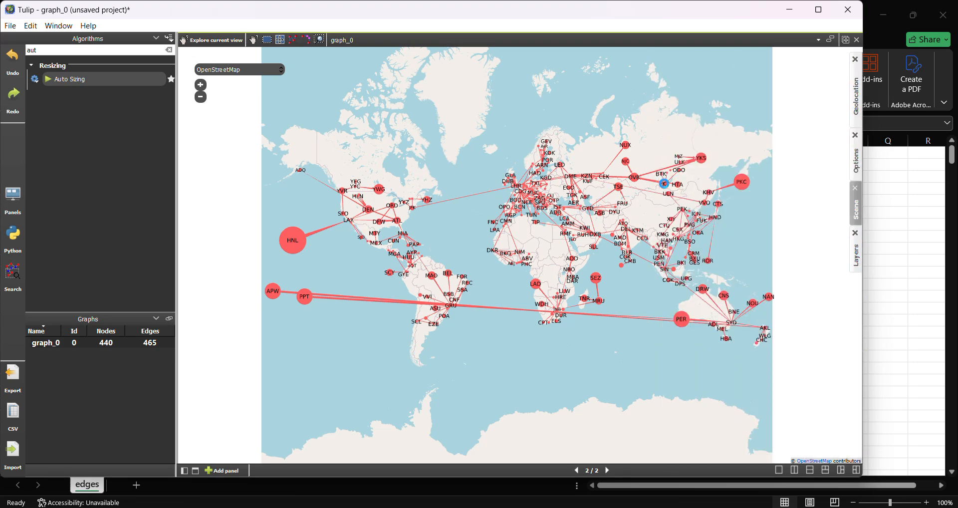
Step: Examine the airport nodes and route edges across the Atlantic, Europe and North America, and recenter the map on the whole graph
scroll(664, 184, up, 2)
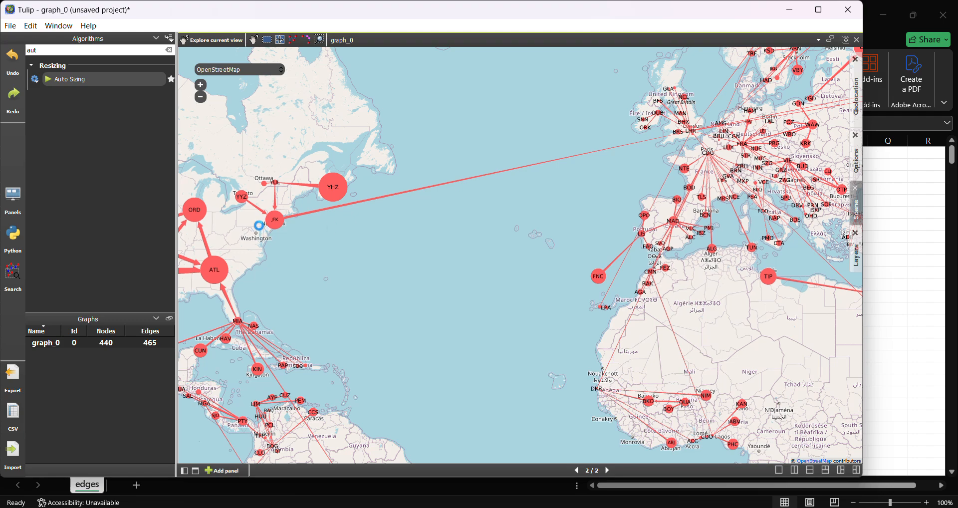
scroll(524, 214, up, 1)
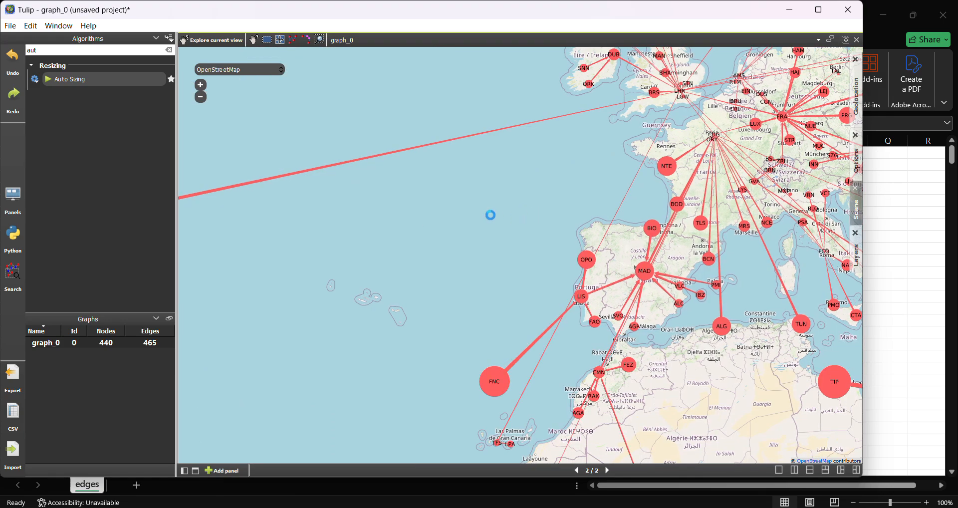
scroll(491, 215, down, 1)
scroll(709, 220, down, 1)
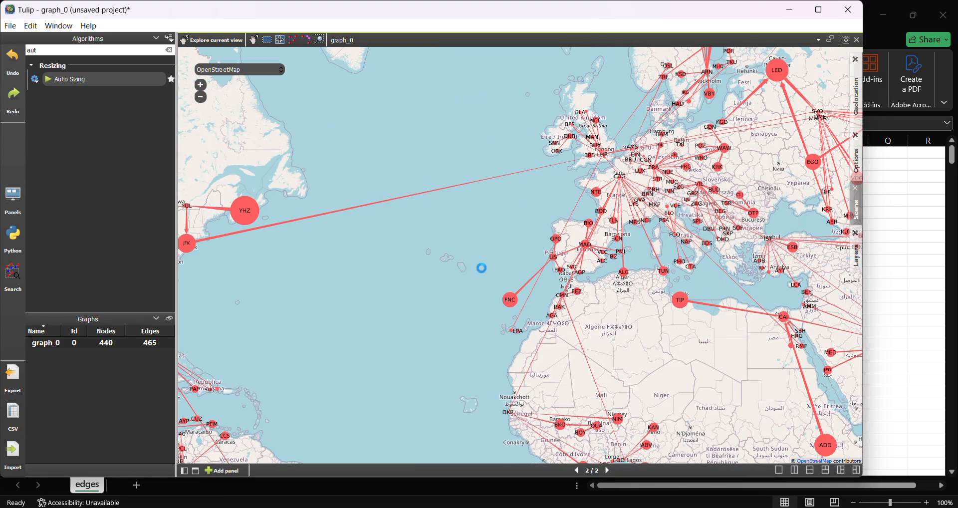
scroll(552, 239, down, 1)
scroll(560, 225, down, 1)
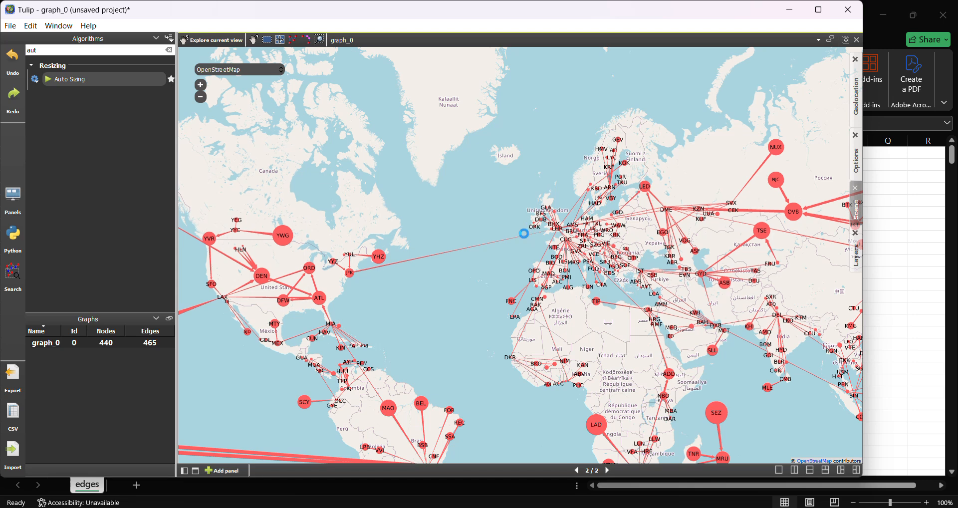
scroll(524, 234, down, 3)
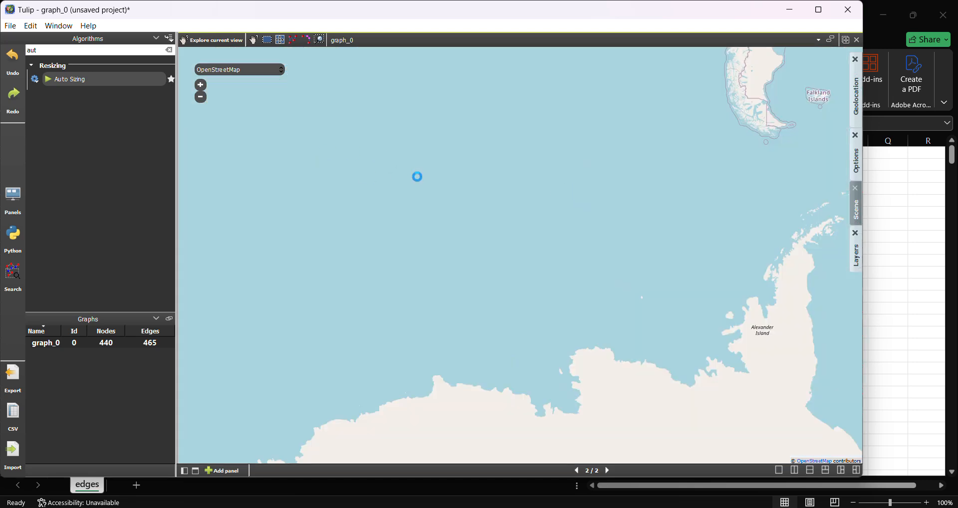
right_click(420, 178)
click(434, 212)
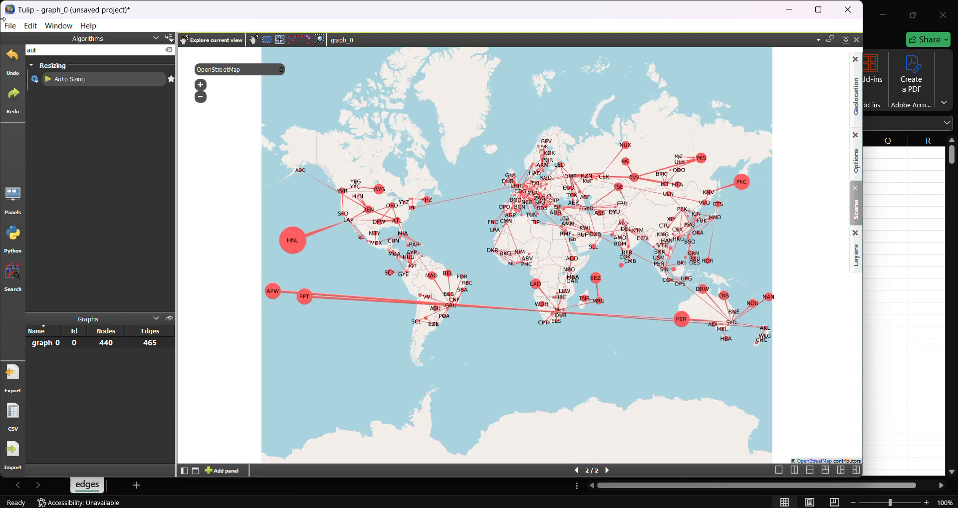
Step: Filter the algorithms by "colo" and set the Color Mapping type to enumerated
key(BackSpace)
key(BackSpace)
key(BackSpace)
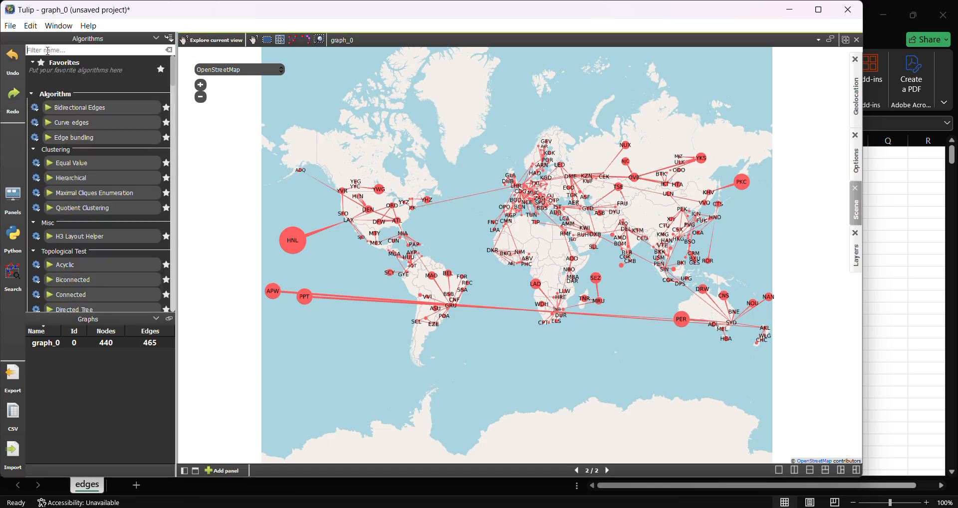
text(colo)
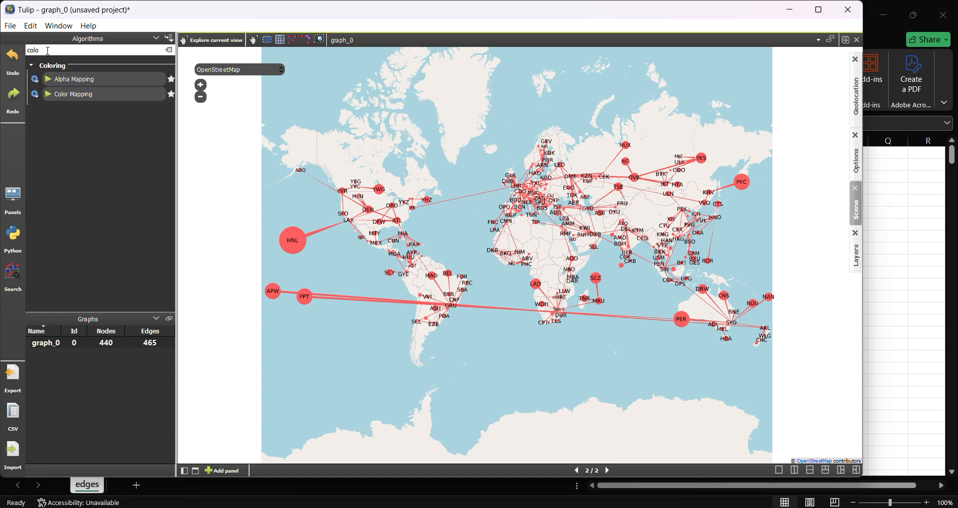
click(35, 95)
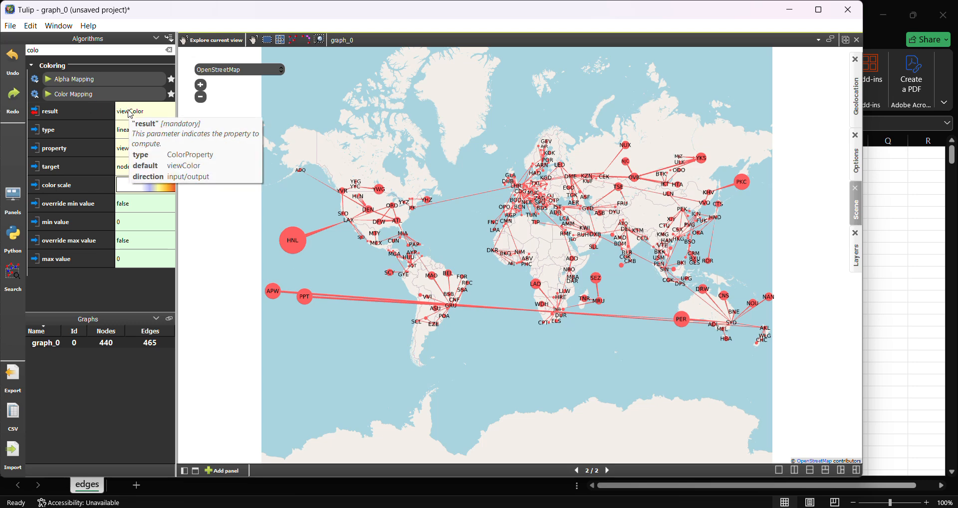
click(145, 130)
click(164, 133)
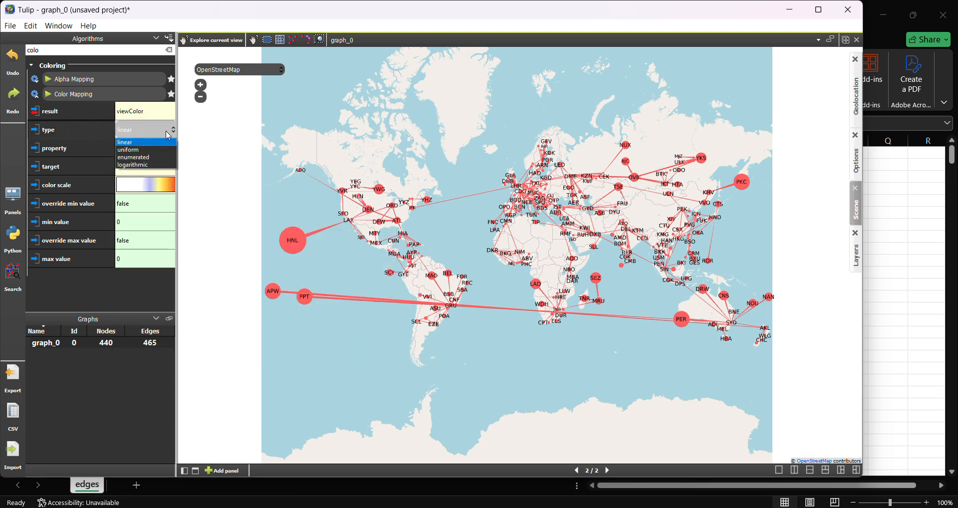
click(146, 162)
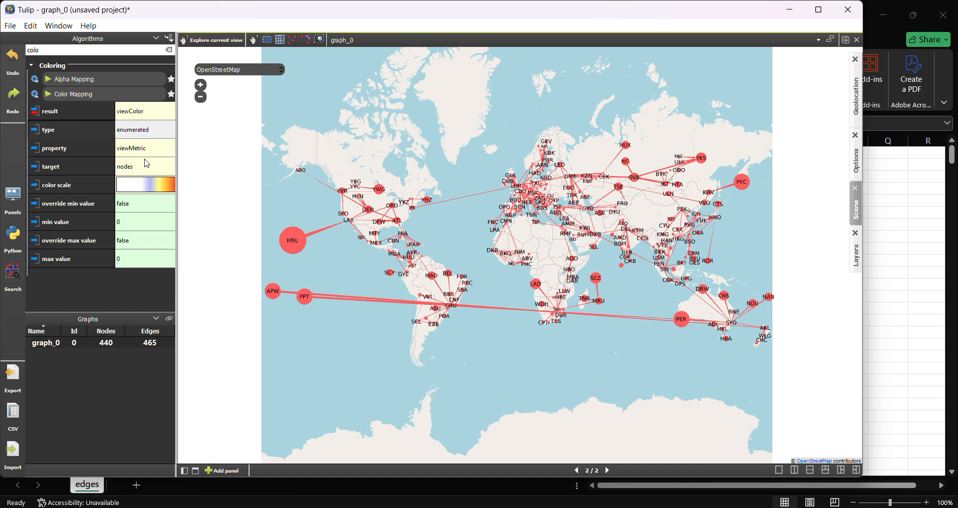
Step: Set the Color Mapping property to Country and accept the color scale configuration
click(146, 148)
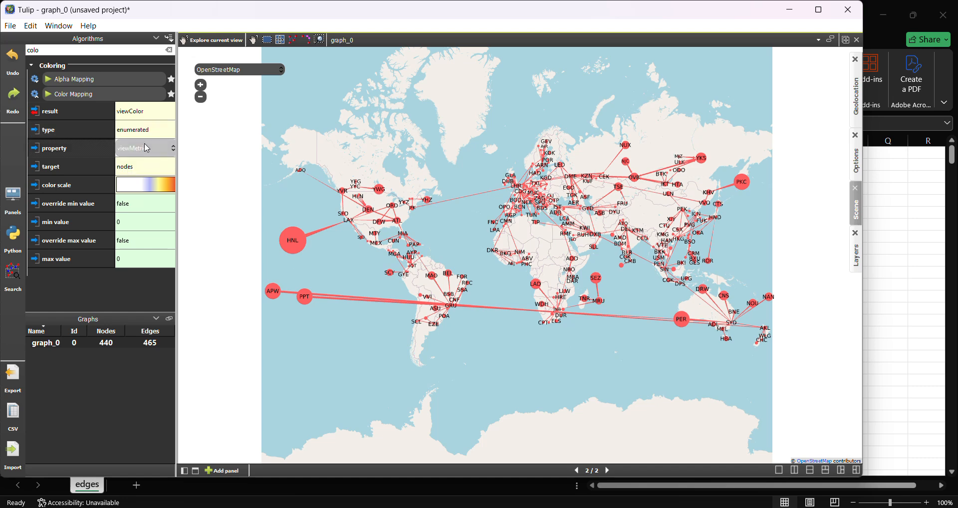
click(151, 150)
click(139, 181)
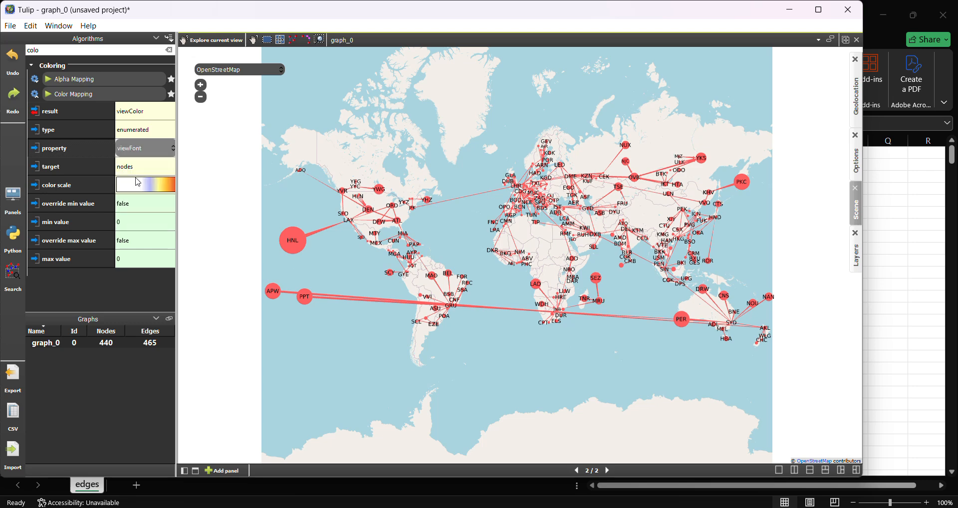
click(147, 149)
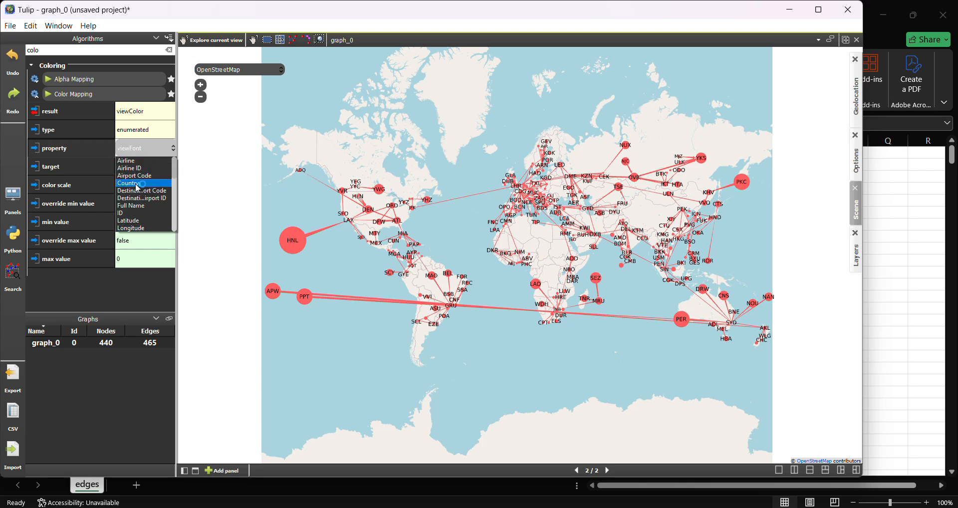
click(136, 183)
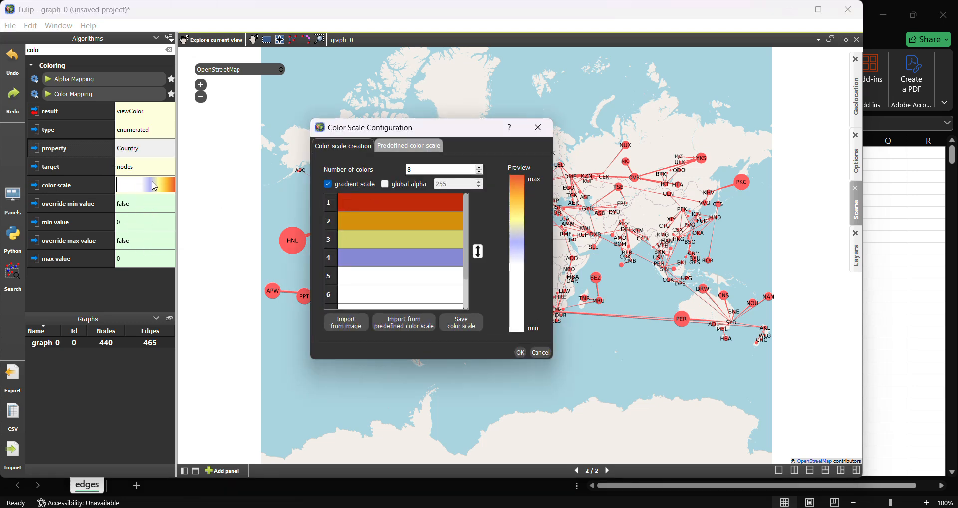
click(520, 352)
Step: Run Color Mapping on the nodes, associating interpolated colors with the country values
click(52, 95)
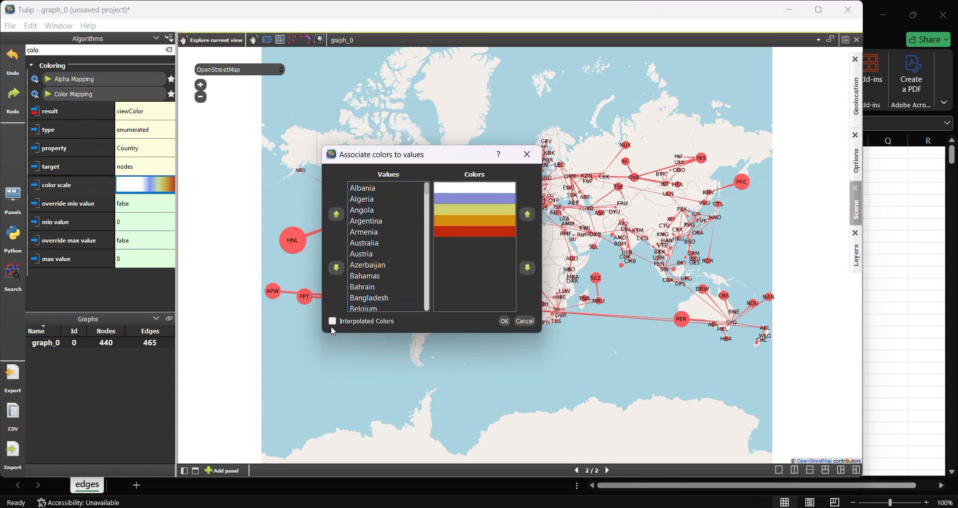
click(332, 321)
scroll(452, 234, down, 6)
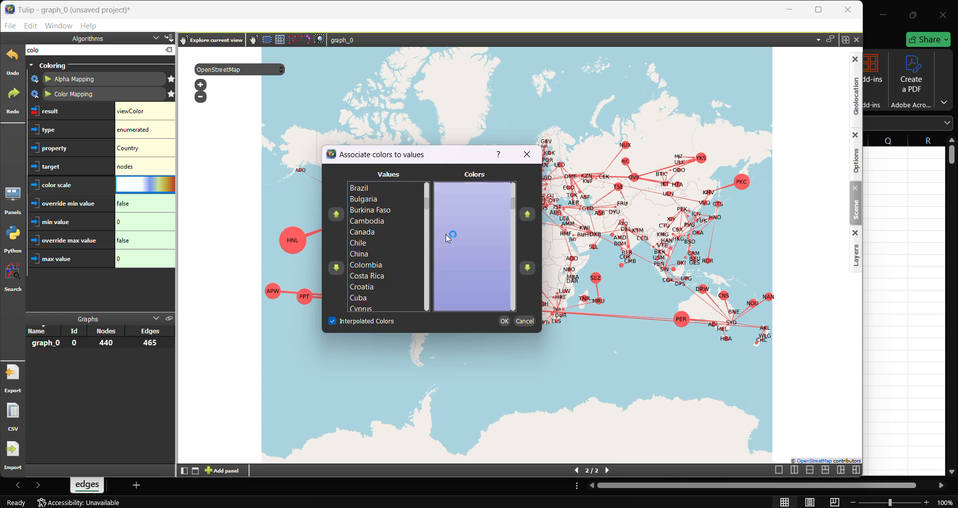
drag(517, 205, 506, 174)
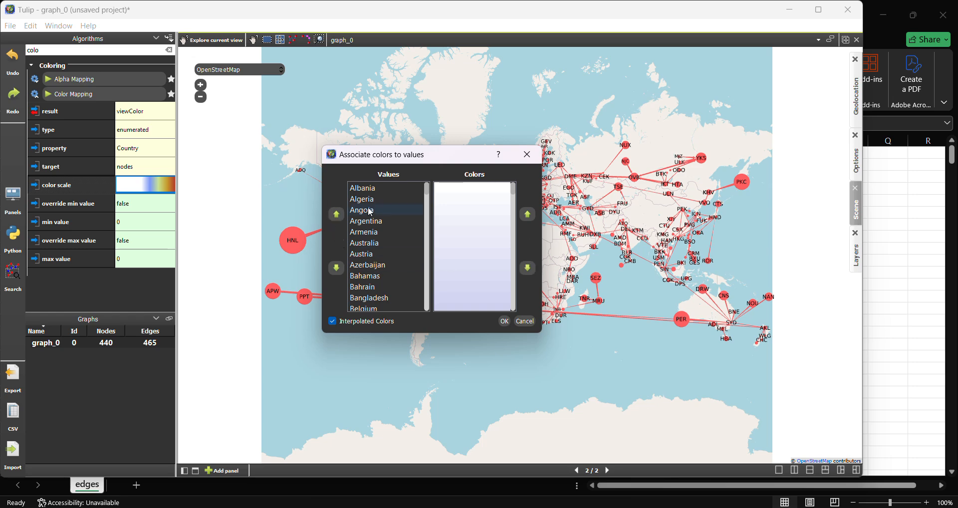
scroll(490, 195, down, 5)
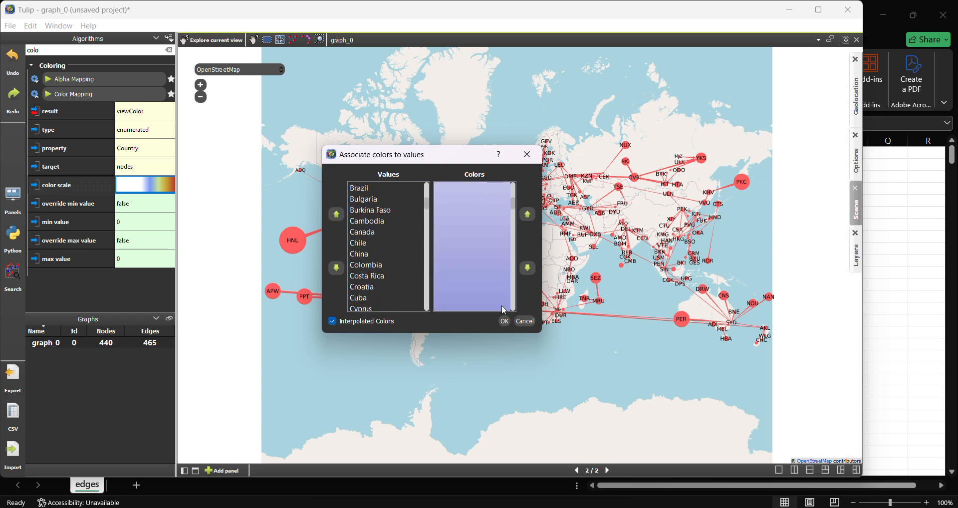
click(504, 321)
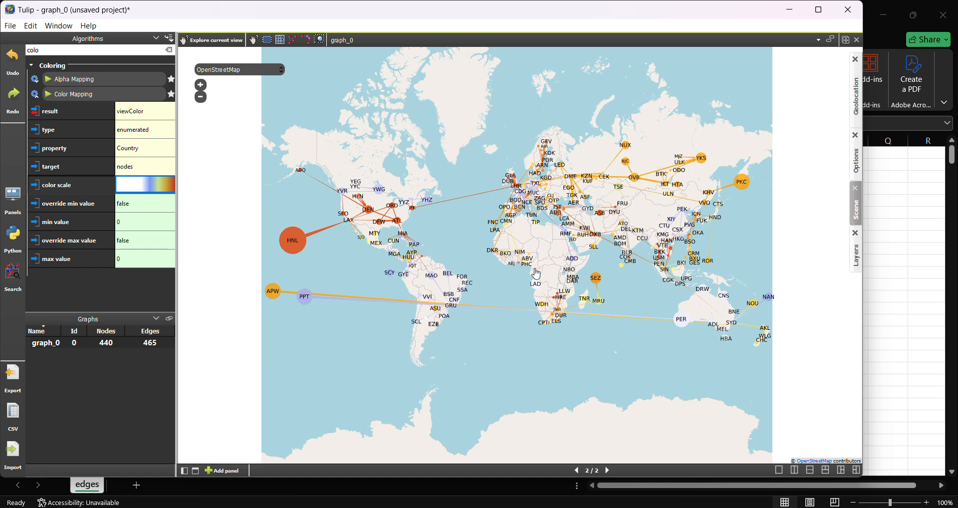
Step: Try to add a Node Link Diagram view panel for graph_0
click(409, 18)
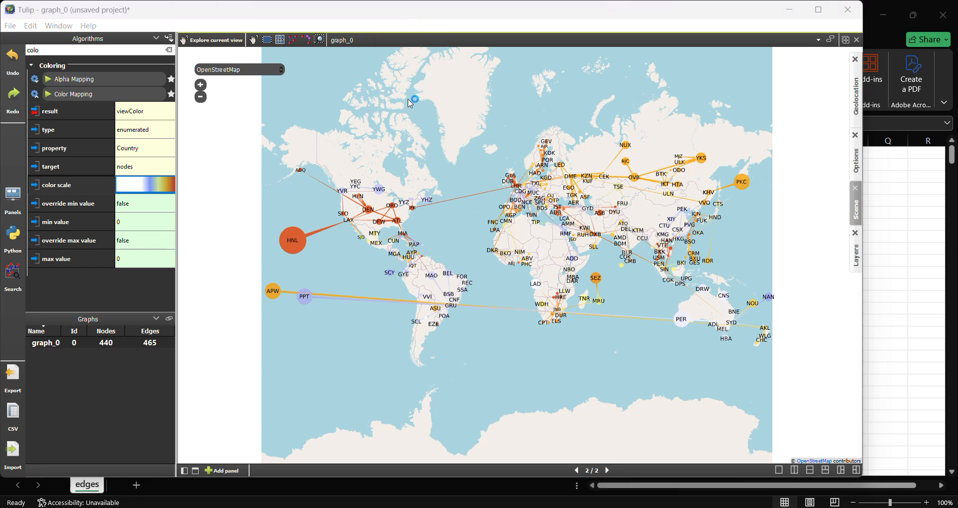
click(220, 470)
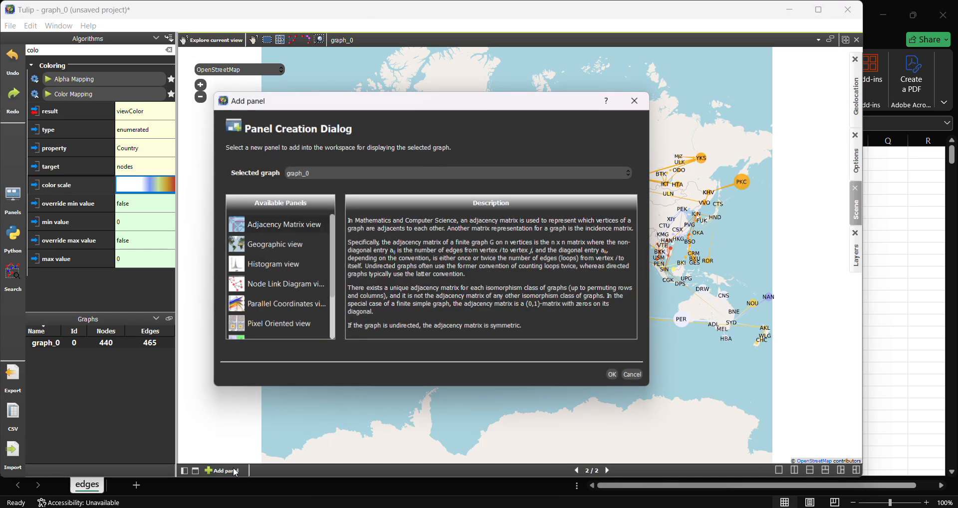
click(268, 285)
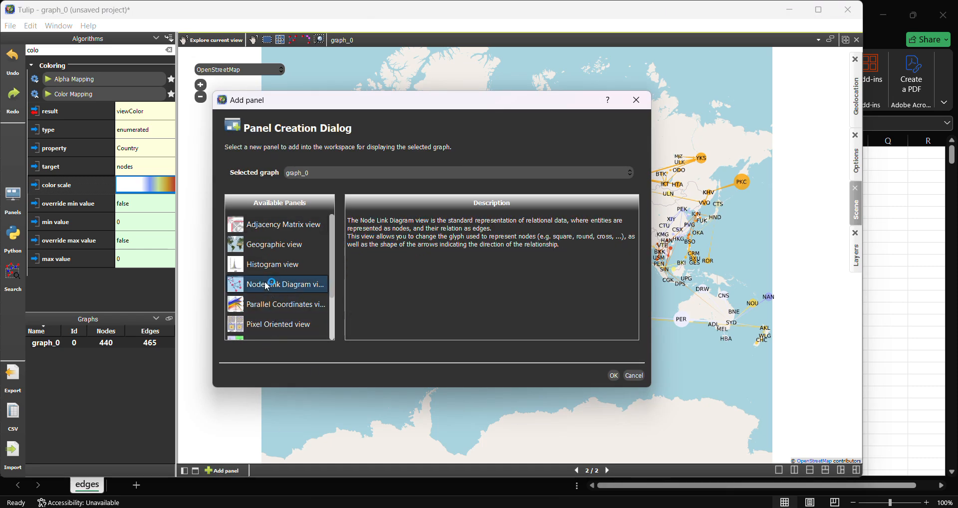
click(616, 374)
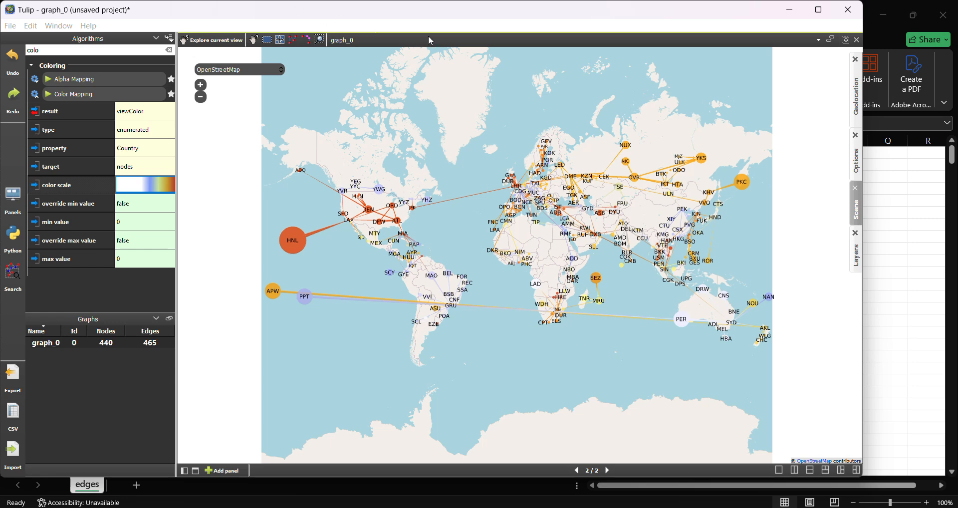
Step: Maximize the window and save the project to the Desktop as "Airport Data" in the Tulip Project format
double_click(417, 21)
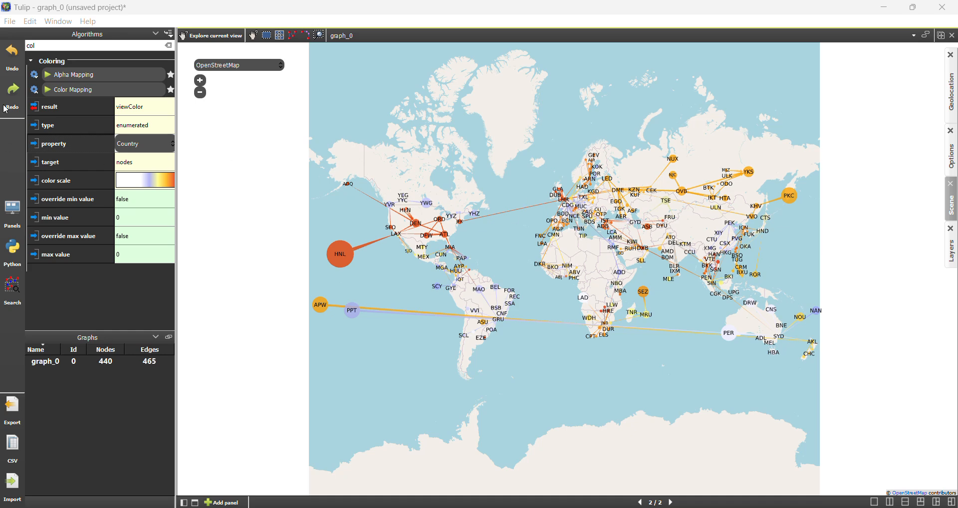
click(10, 21)
click(78, 95)
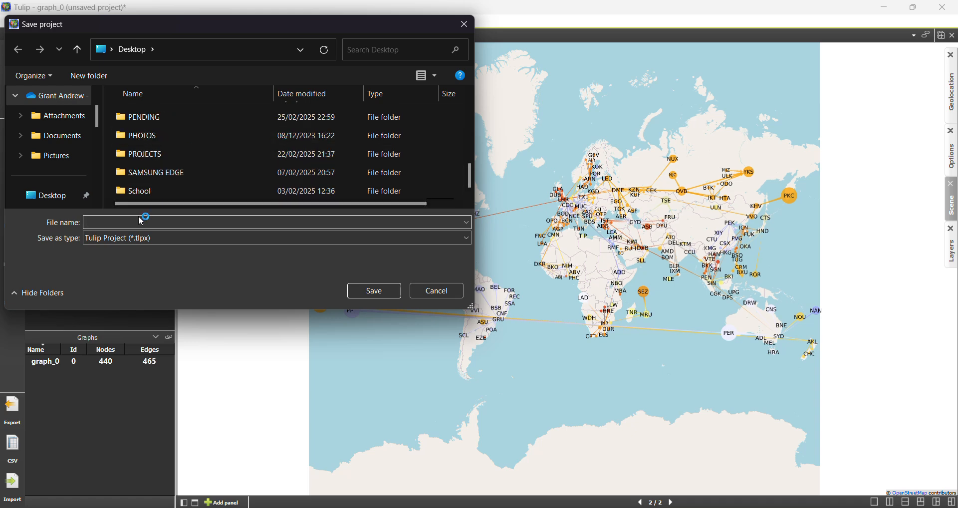
text(Data)
key(BackSpace)
key(BackSpace)
key(BackSpace)
key(BackSpace)
key(BackSpace)
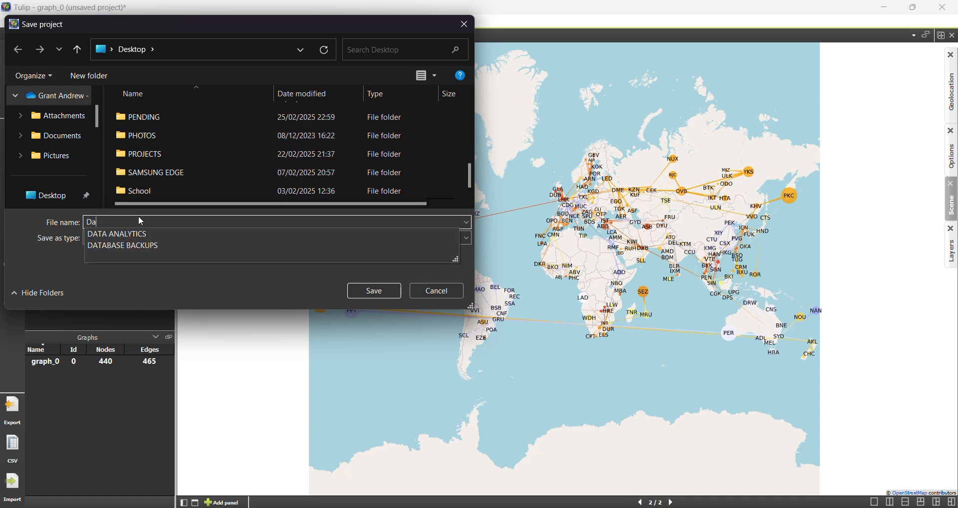
text(Airport Data)
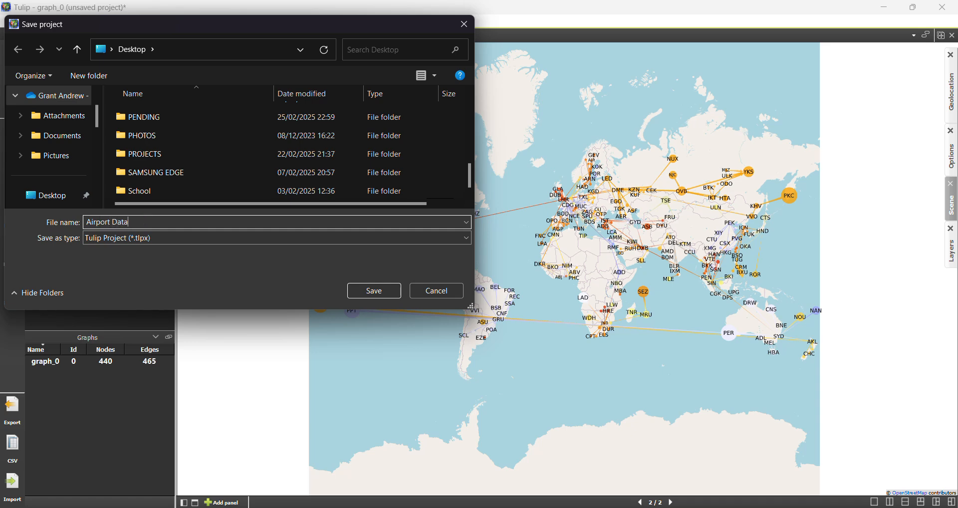
click(370, 289)
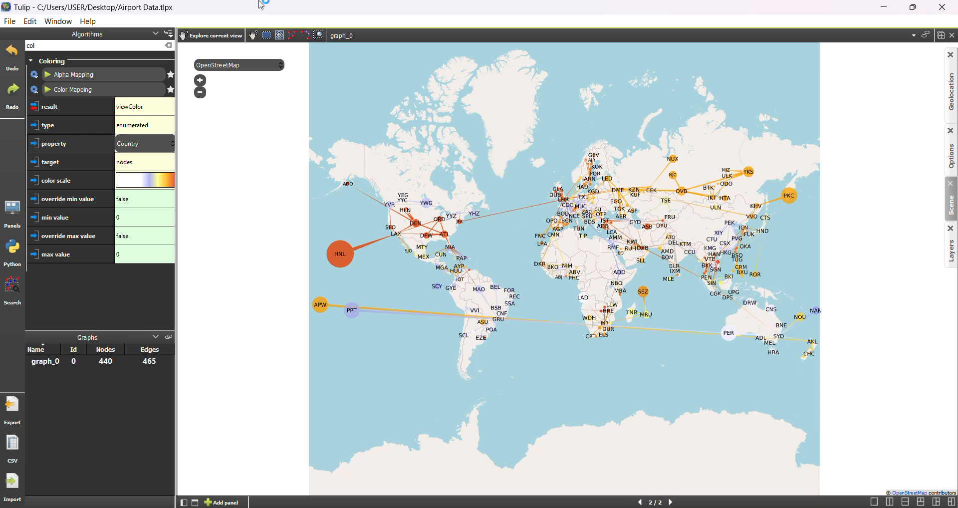
Step: Switch to the node link diagram panel and center the graph in the view
click(640, 502)
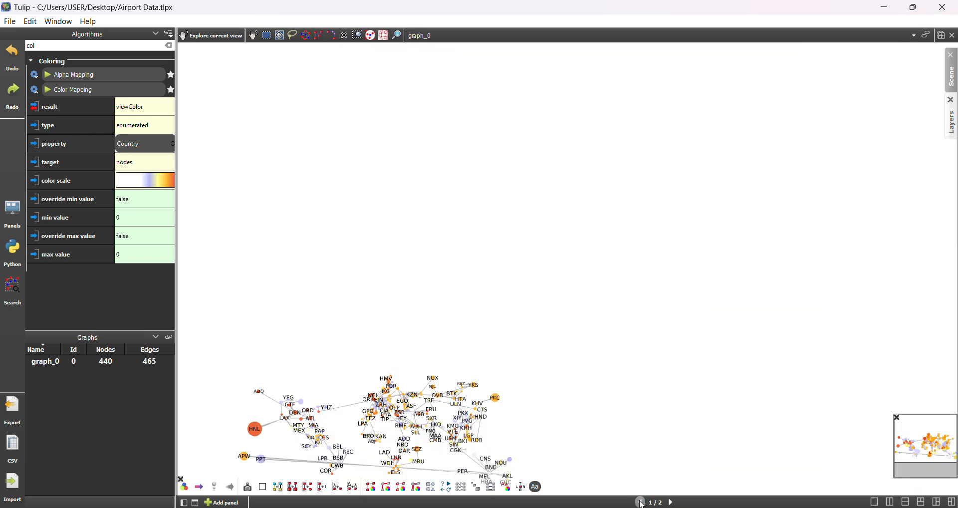
drag(479, 250, 482, 234)
drag(419, 279, 438, 215)
Step: Filter the algorithms by "lay" and try to run H3 Layout Helper on the graph
click(128, 148)
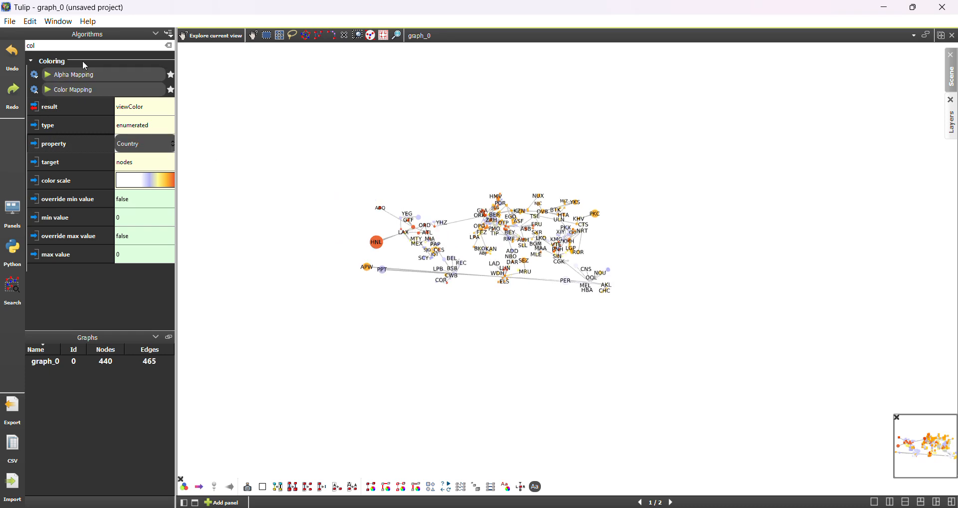
key(BackSpace)
key(BackSpace)
key(BackSpace)
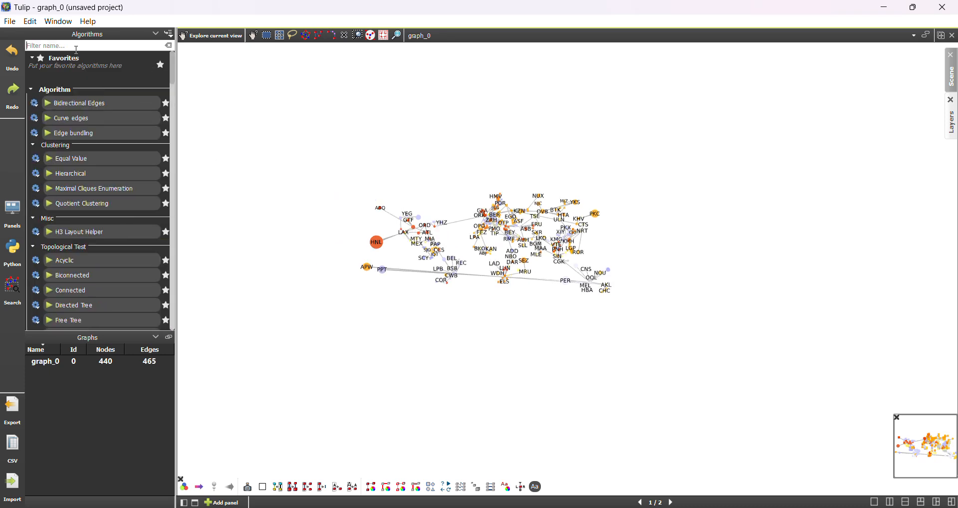
text(lay)
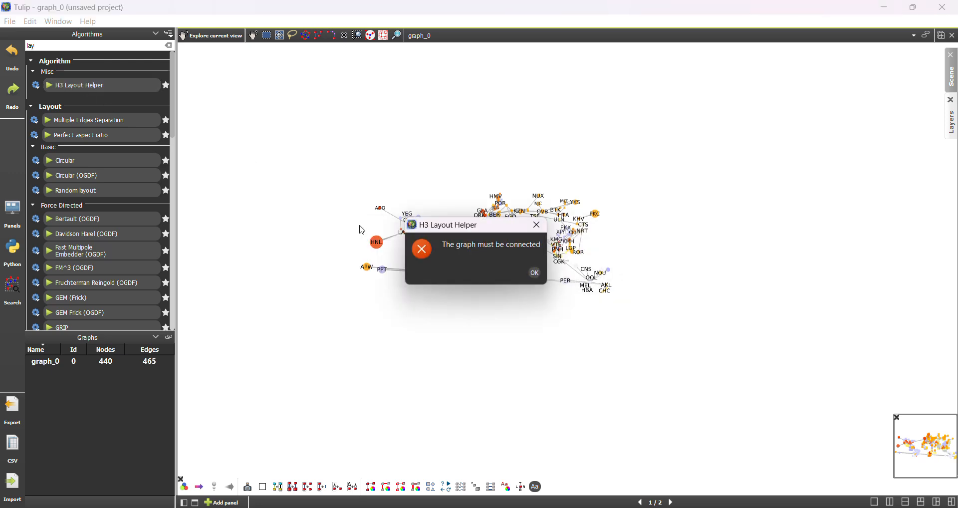
click(534, 273)
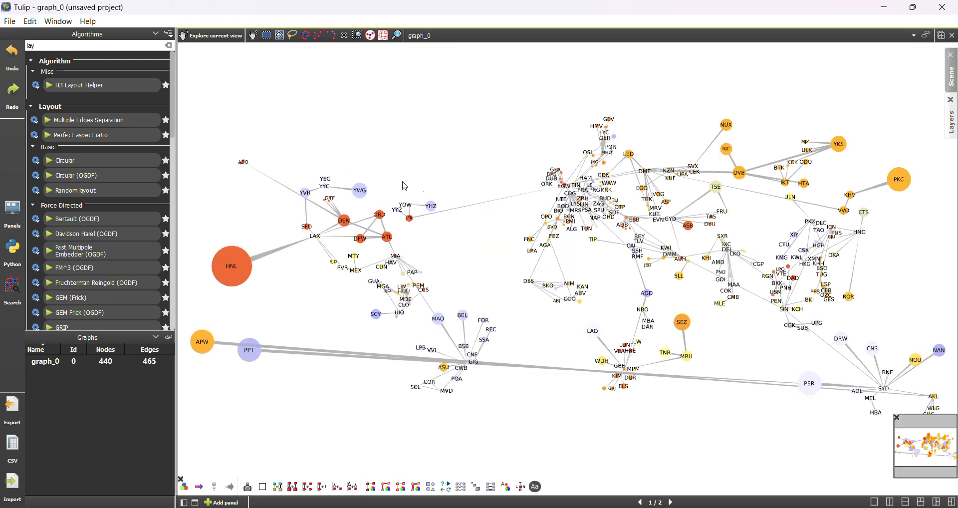
drag(456, 205, 474, 173)
scroll(544, 217, down, 2)
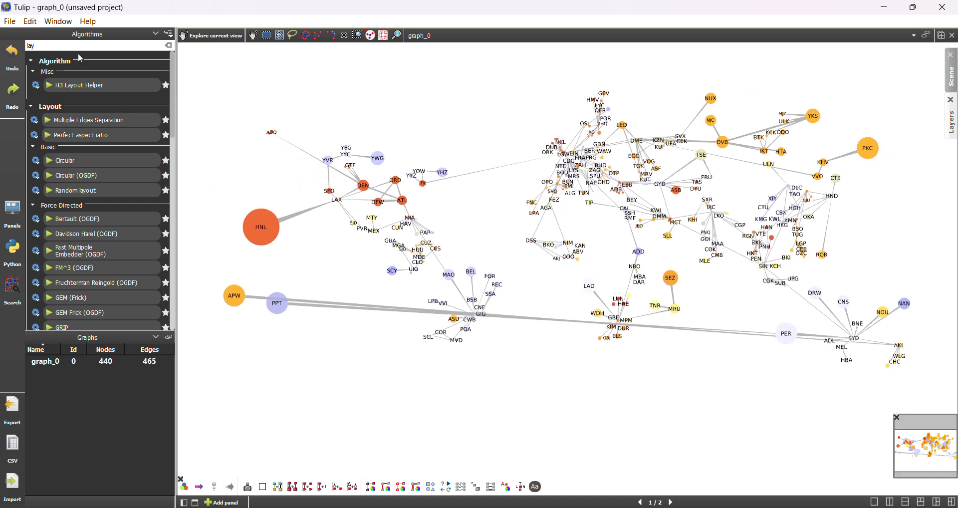
Step: Filter the algorithms by "for" to list the force-directed layouts
key(BackSpace)
key(BackSpace)
key(BackSpace)
text(fore)
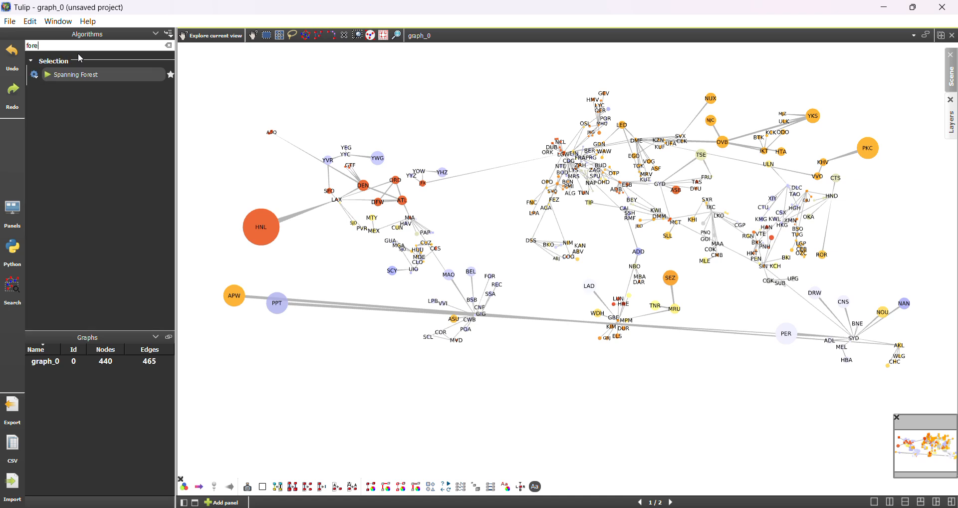
key(BackSpace)
key(BackSpace)
key(BackSpace)
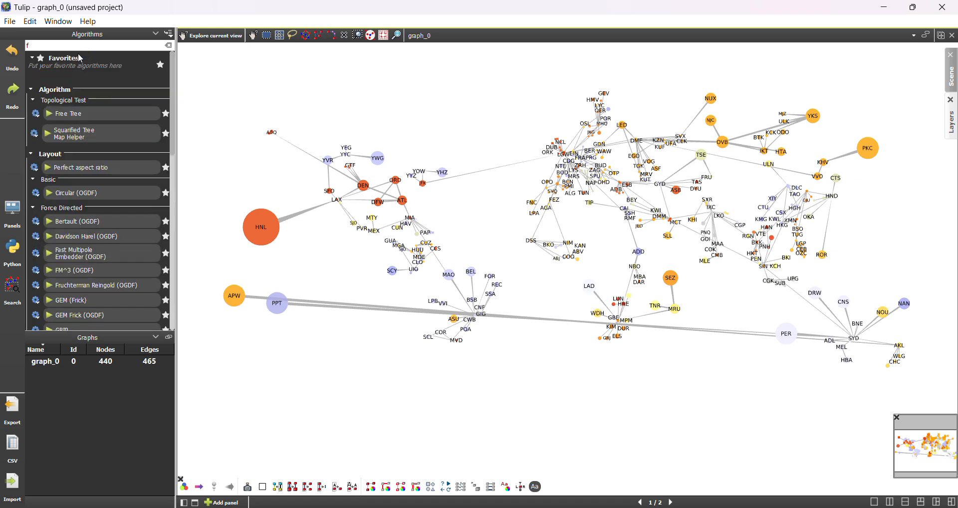
text(or)
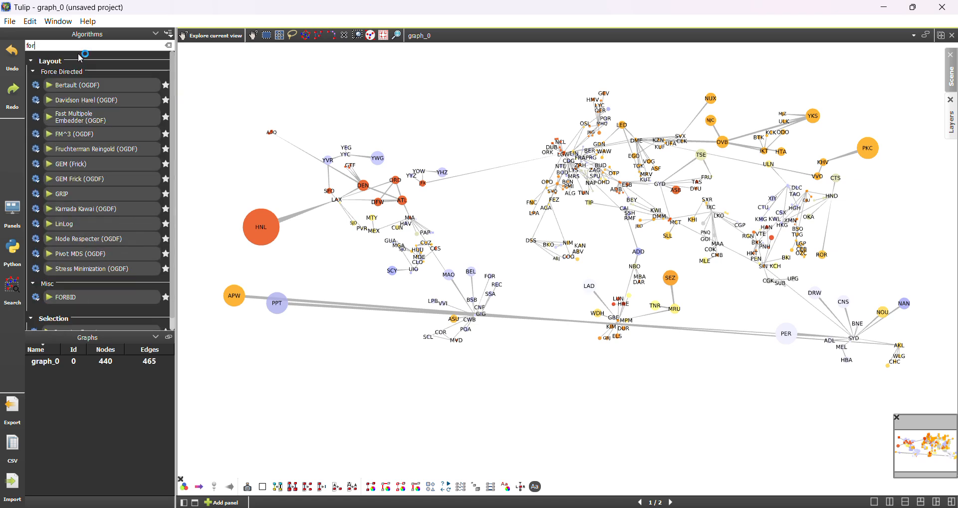
Step: Apply the FM^3 (OGDF) force-directed layout to the node link diagram and run it again
click(40, 135)
click(39, 134)
click(46, 136)
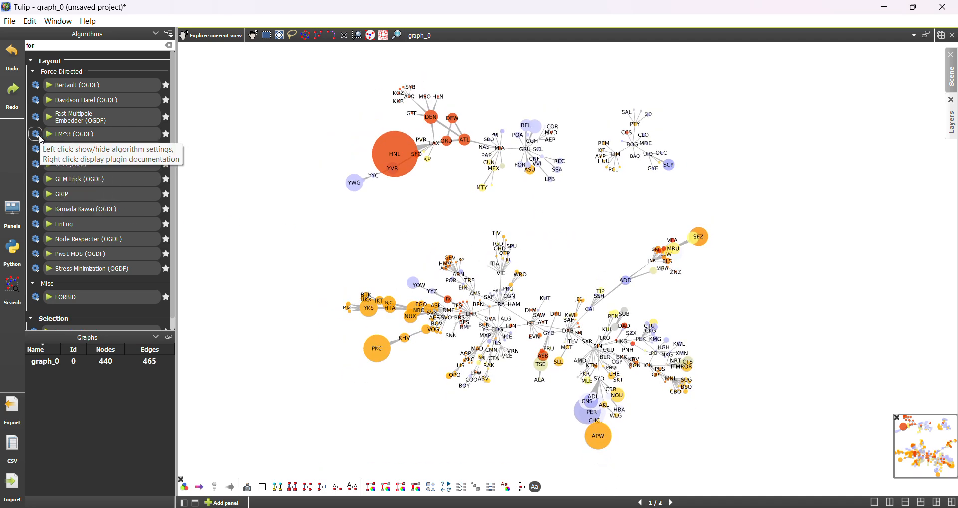
click(62, 140)
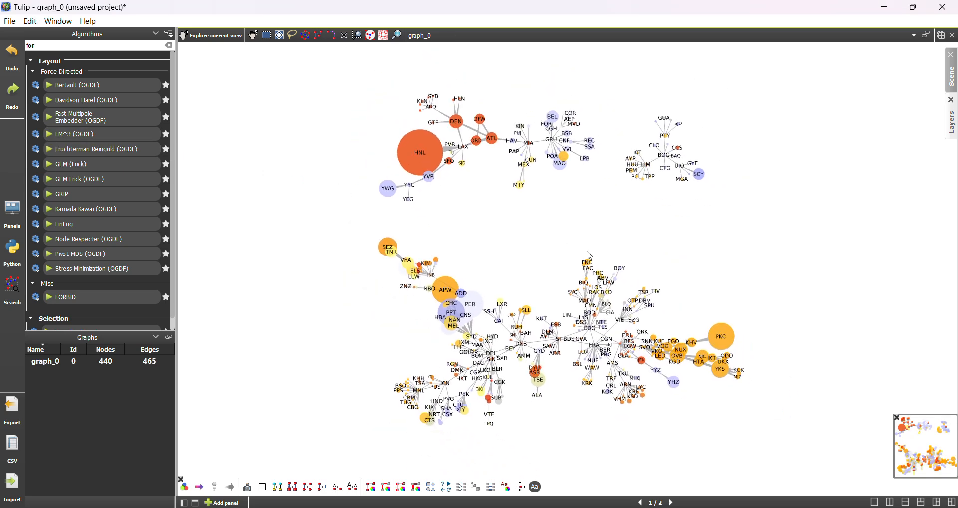
click(129, 135)
Step: Add an Adjacency Matrix view panel for graph_0
click(243, 503)
click(222, 502)
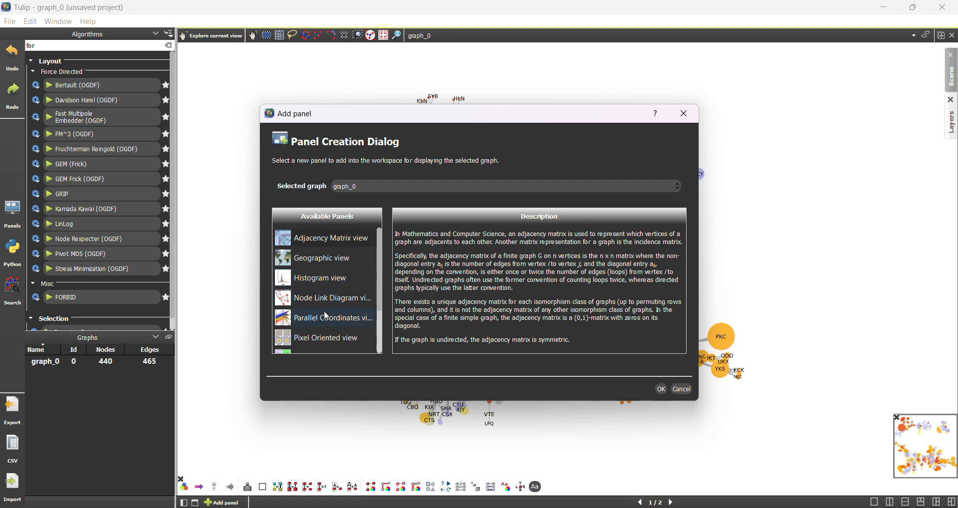
scroll(333, 316, down, 1)
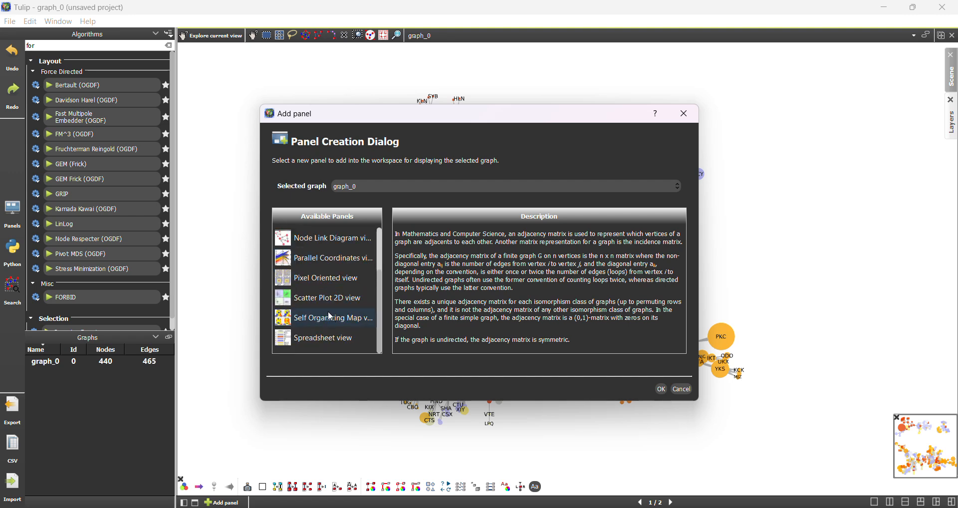
scroll(330, 316, up, 1)
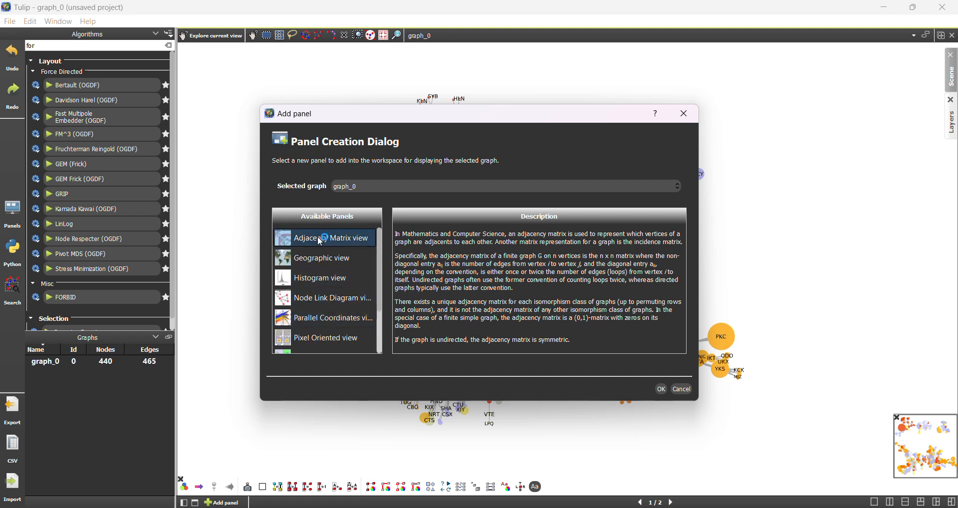
click(662, 389)
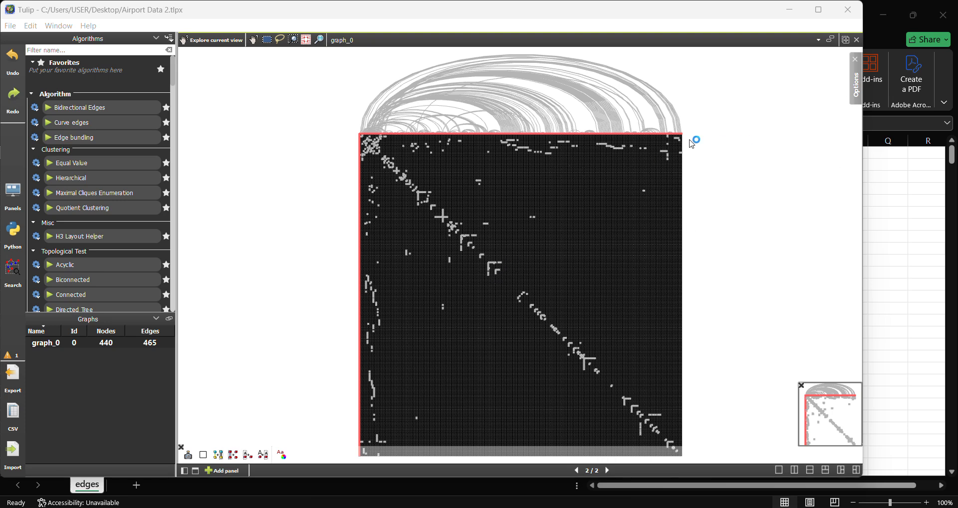
Step: In the matrix display options, set the node ordering property to Country
click(853, 85)
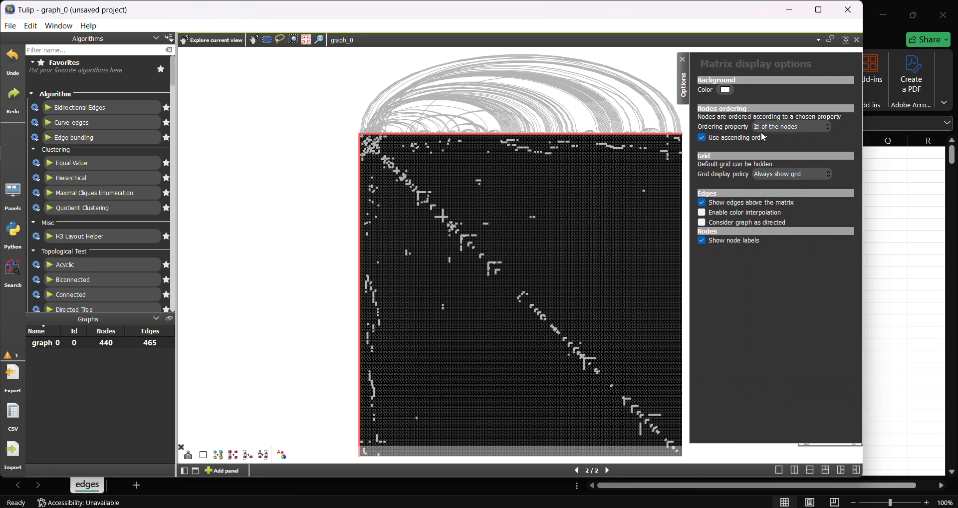
click(780, 129)
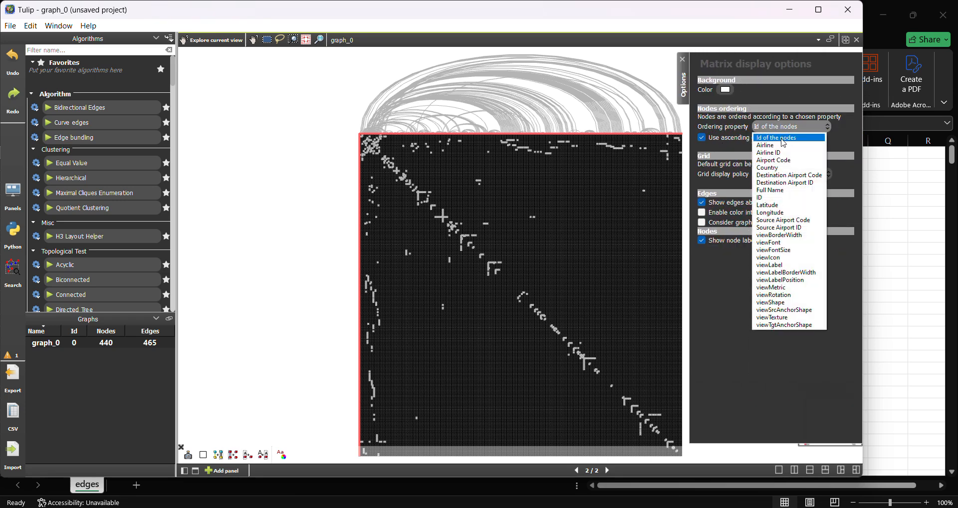
click(772, 168)
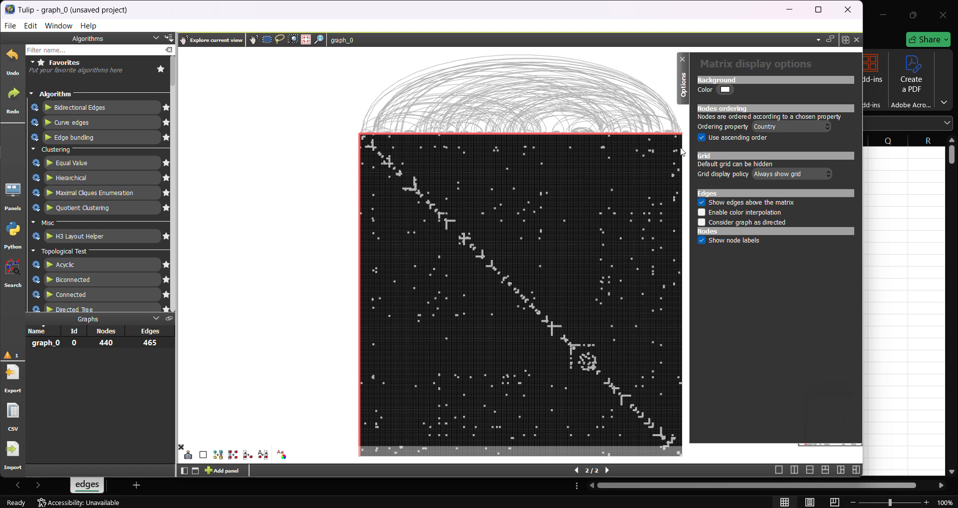
Step: In the matrix edge options, enable color interpolation, toggle edges above the matrix off and on, and toggle considering the graph as directed
click(702, 213)
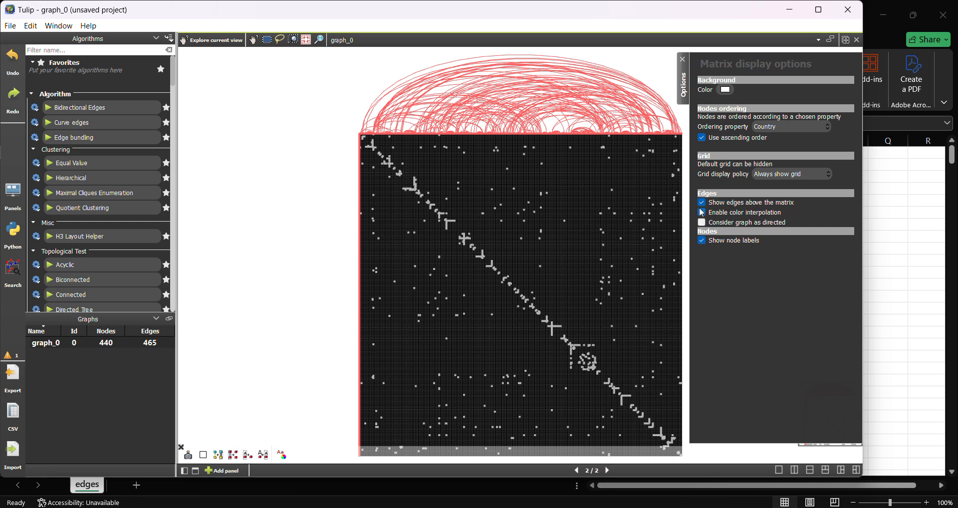
click(702, 203)
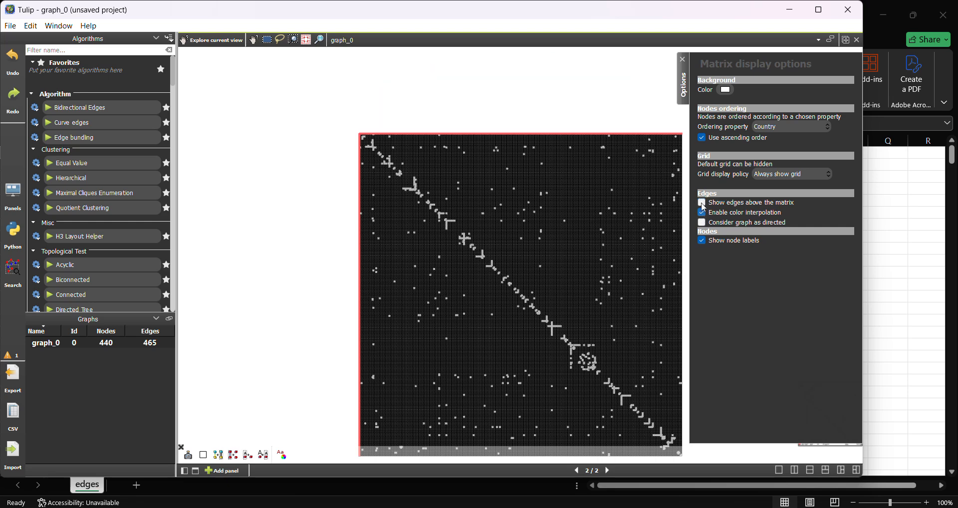
click(702, 203)
click(703, 223)
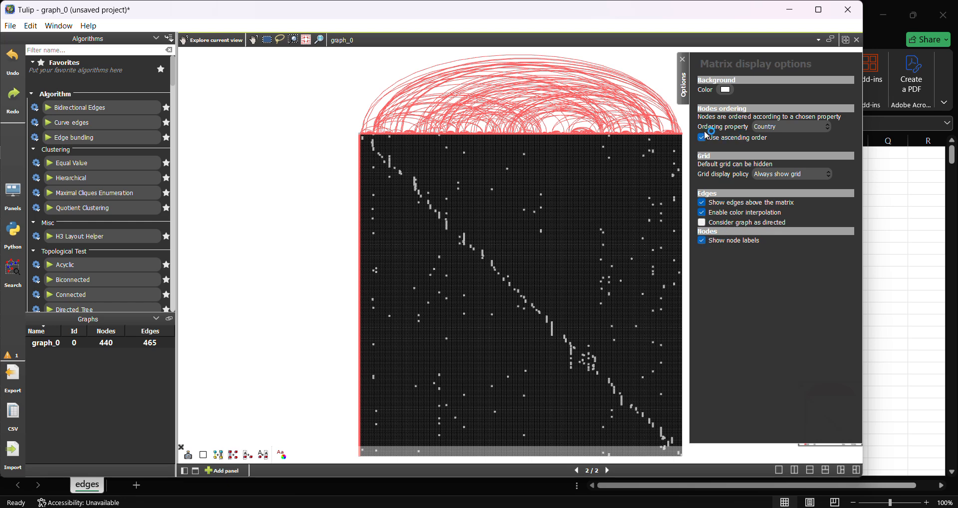
Step: View the matrix background color choices without changing the color, and turn off ascending order for the nodes
click(726, 90)
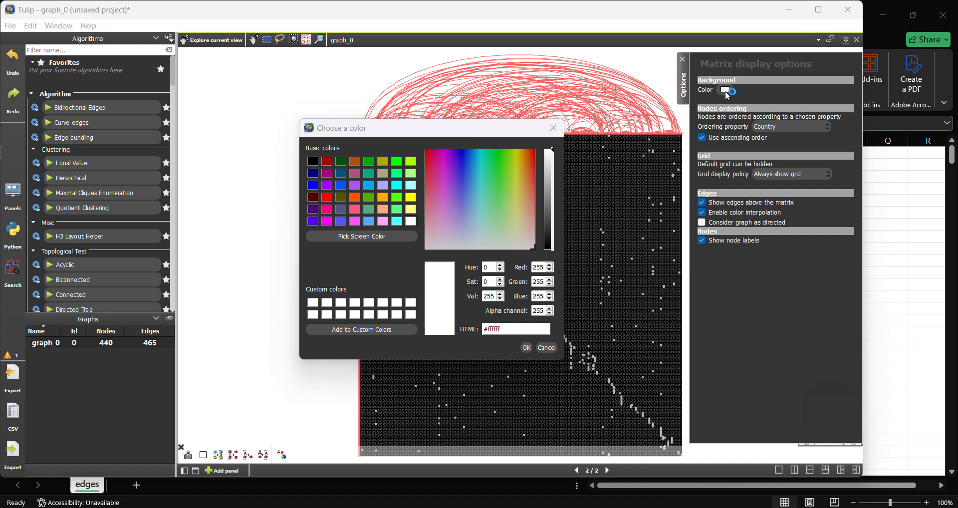
click(553, 128)
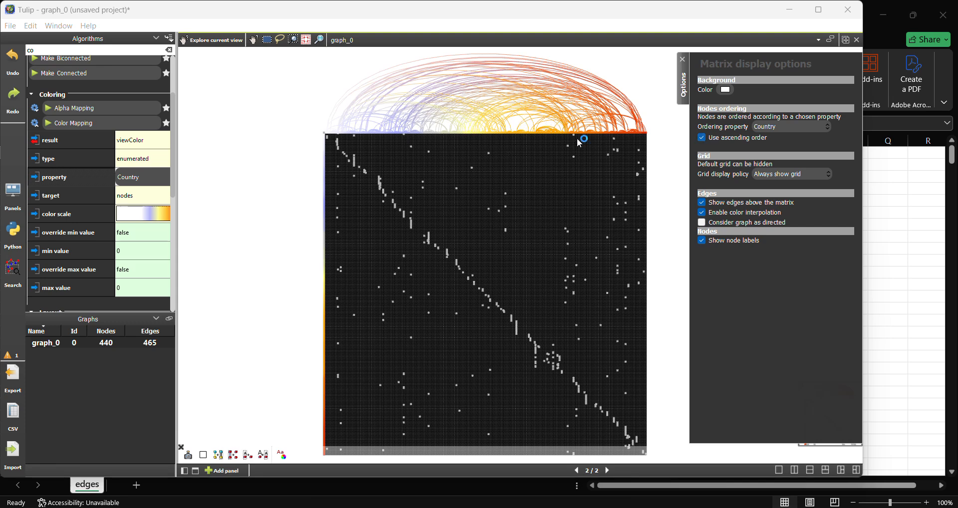
click(701, 138)
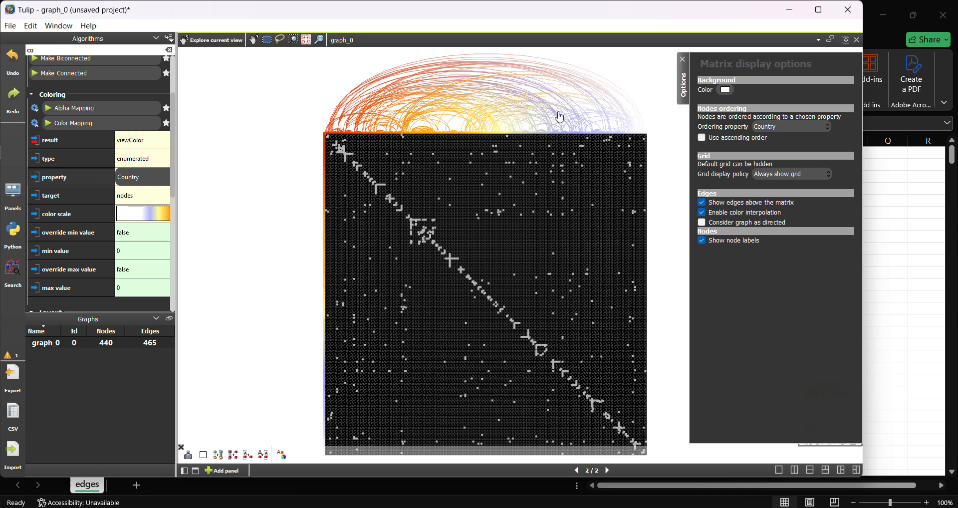
Step: Examine the labelled airport nodes and route arcs along the matrix's upper edge, hide the display options, and center the whole matrix in view
scroll(436, 133, up, 10)
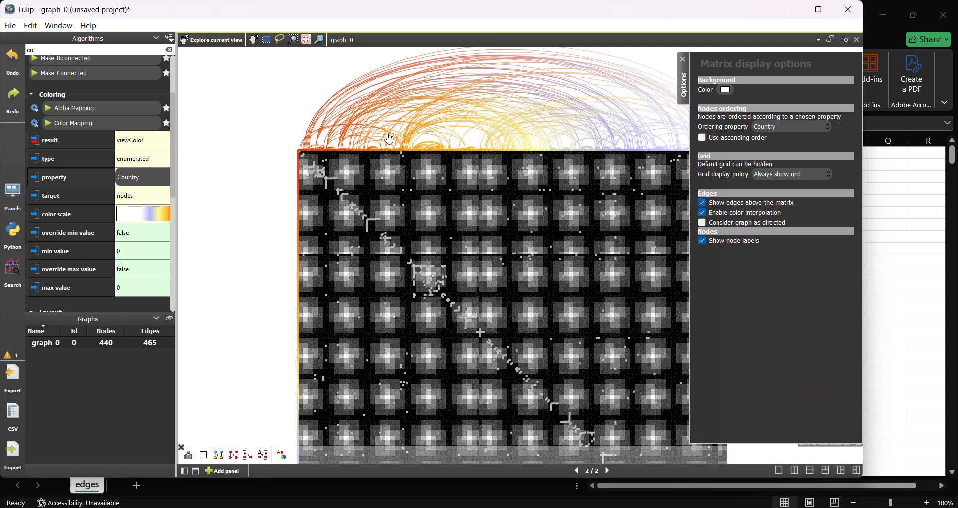
scroll(347, 170, up, 8)
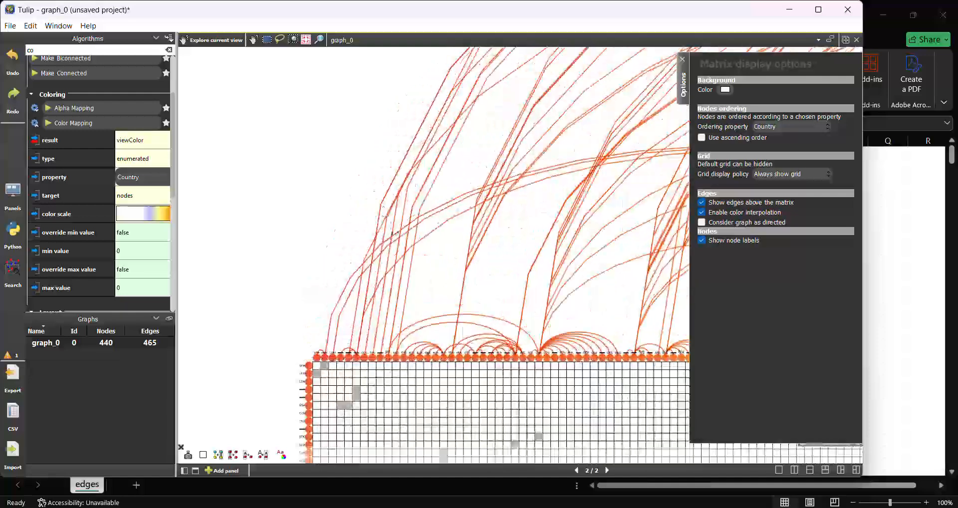
scroll(411, 342, up, 8)
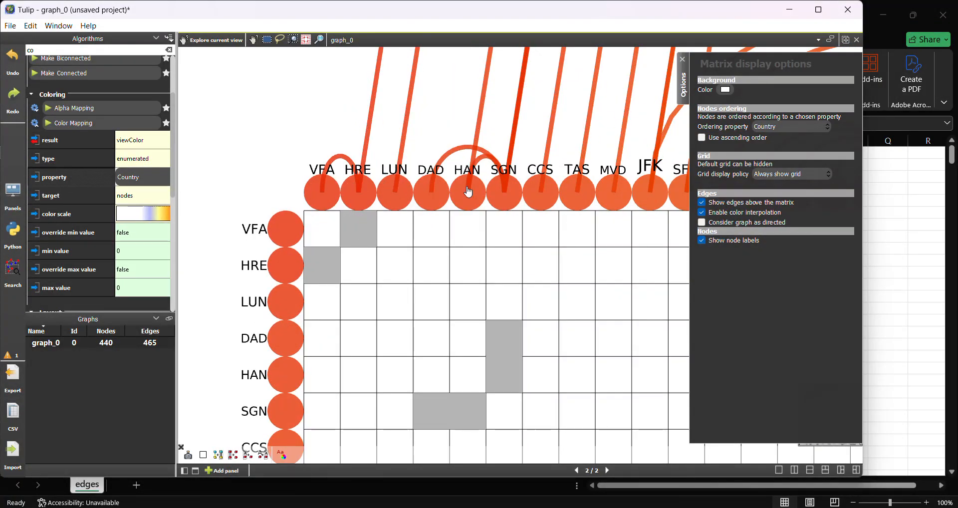
drag(455, 185, 62, 189)
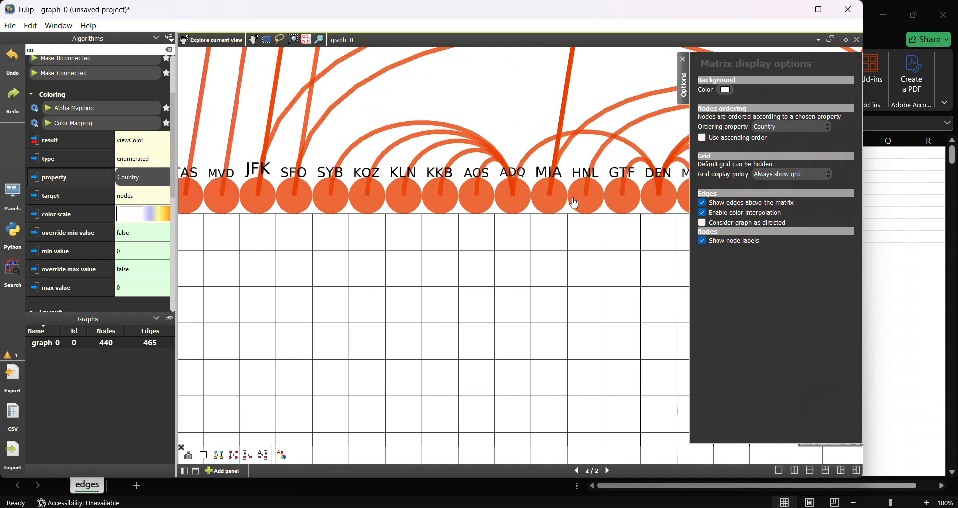
drag(626, 190, 356, 190)
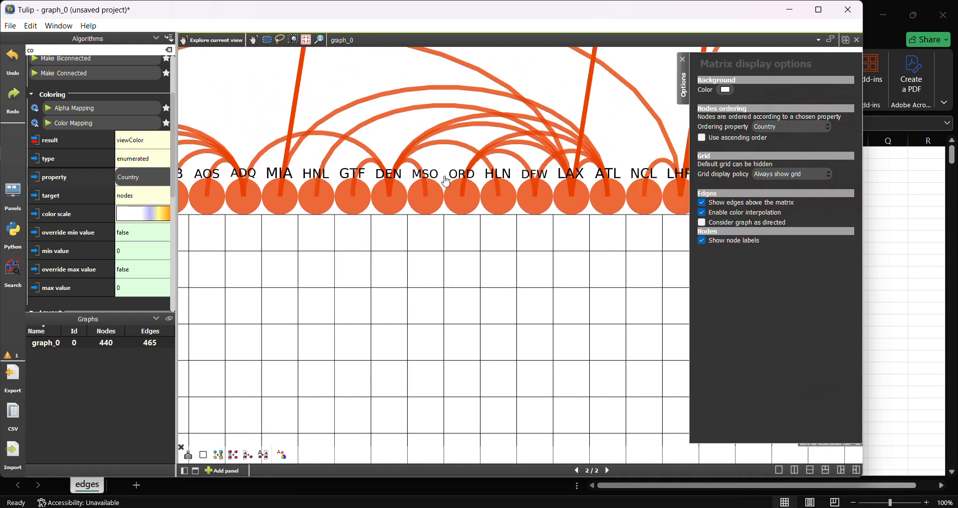
click(683, 60)
mouse_move(544, 193)
mouse_down()
mouse_move(248, 206)
mouse_move(259, 208)
mouse_up()
drag(716, 230, 329, 220)
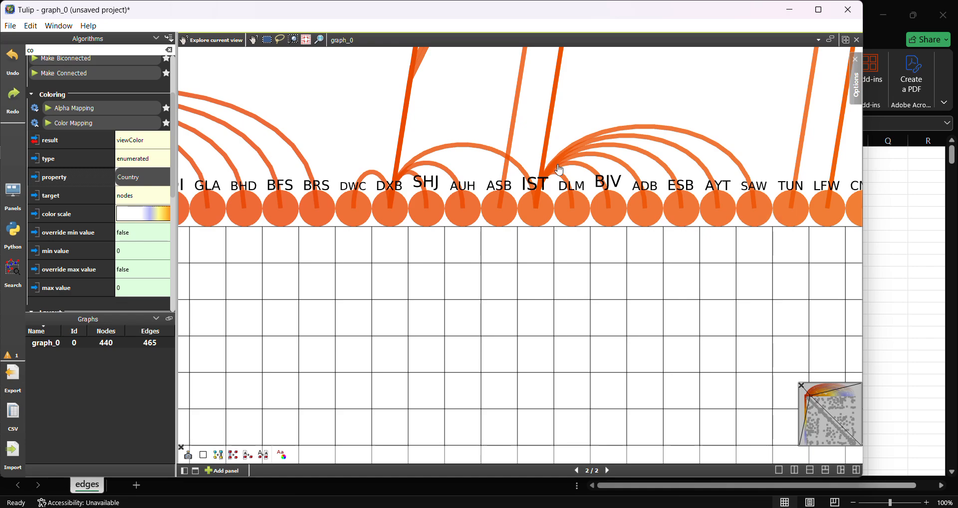
scroll(562, 205, down, 5)
right_click(509, 177)
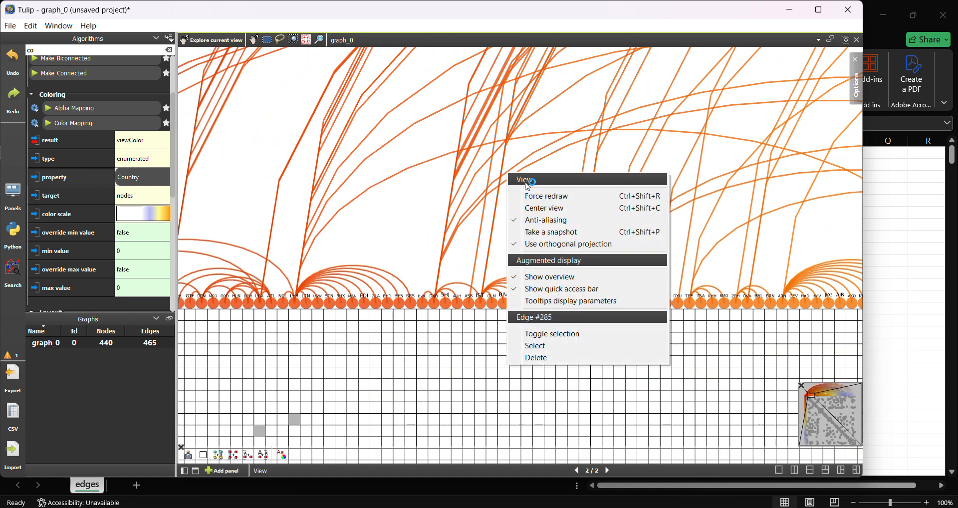
click(537, 205)
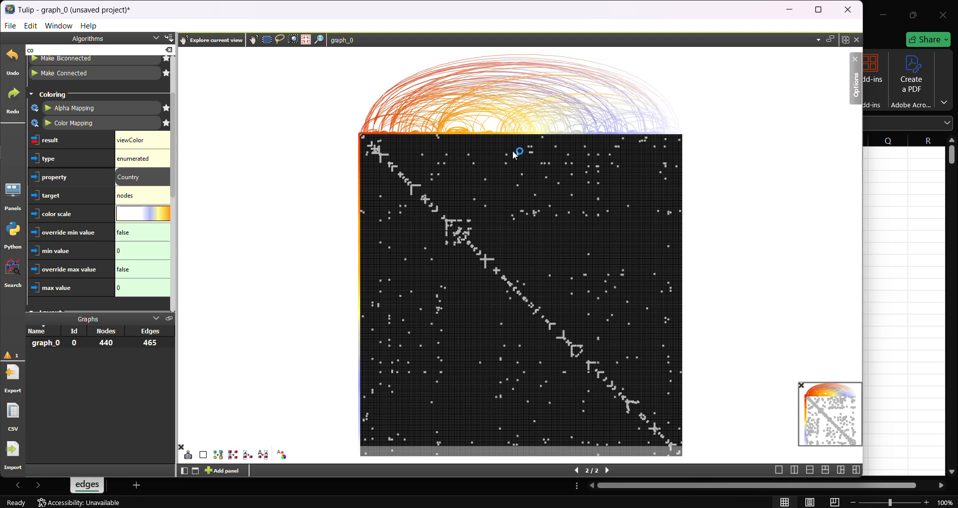
Step: Switch to the ASSIGN 2 DATA presentation in PowerPoint
click(647, 507)
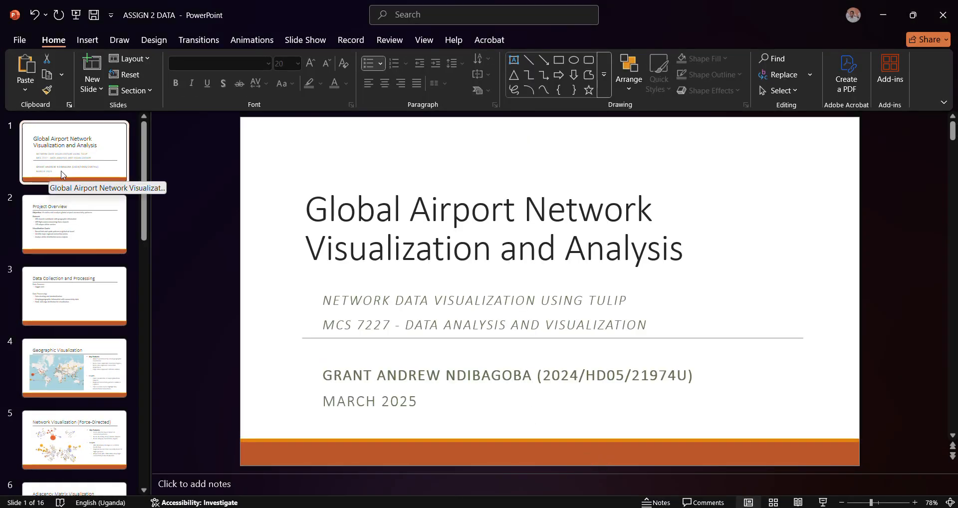